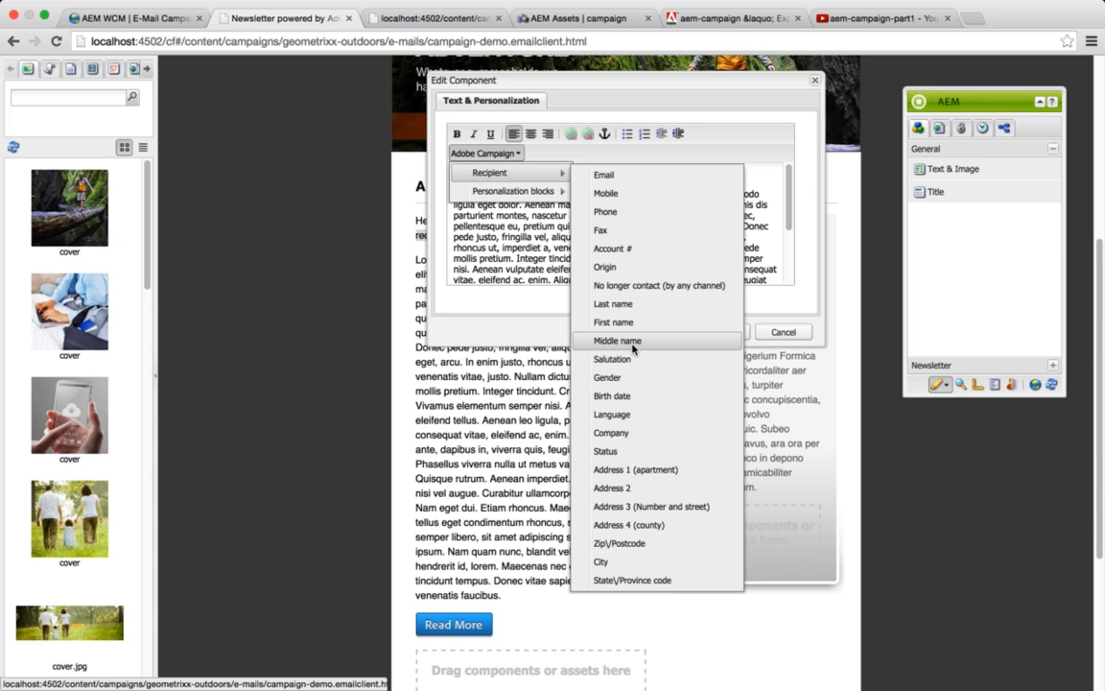
# In the Adobe Campaign console, delete the whole recipient element with its two CRM attributes from the Recipients (cus) schema and save
pyautogui.press('super+Tab')
pyautogui.press('super+Tab')
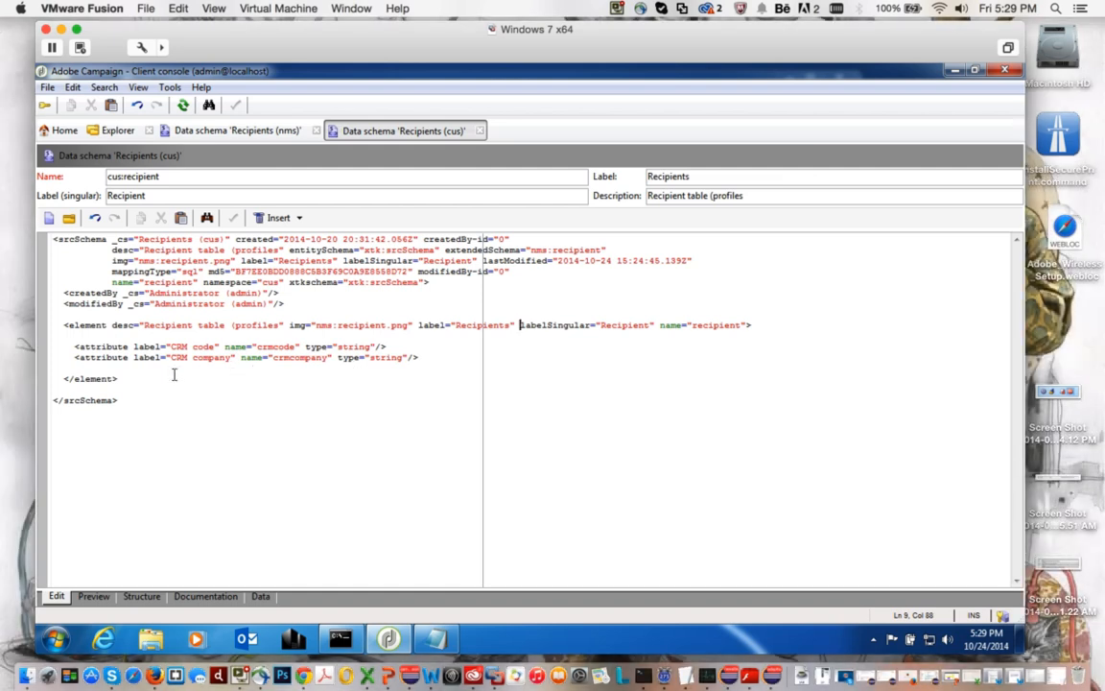
pyautogui.moveTo(143, 377); pyautogui.dragTo(53, 324)
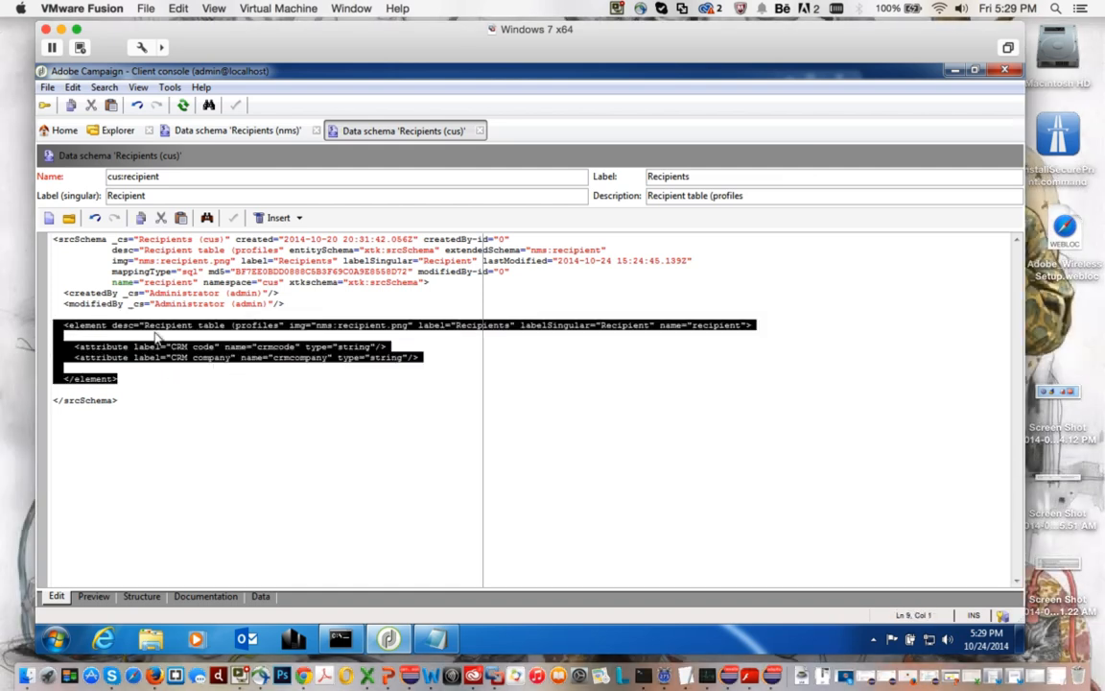
pyautogui.press('Delete')
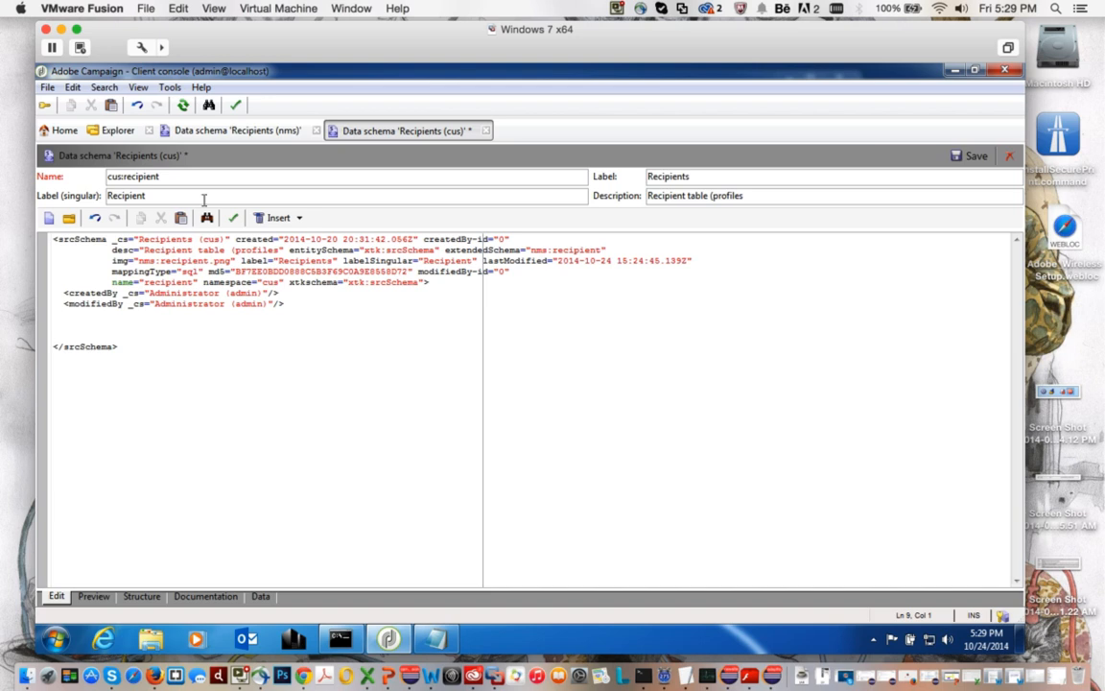
pyautogui.click(971, 155)
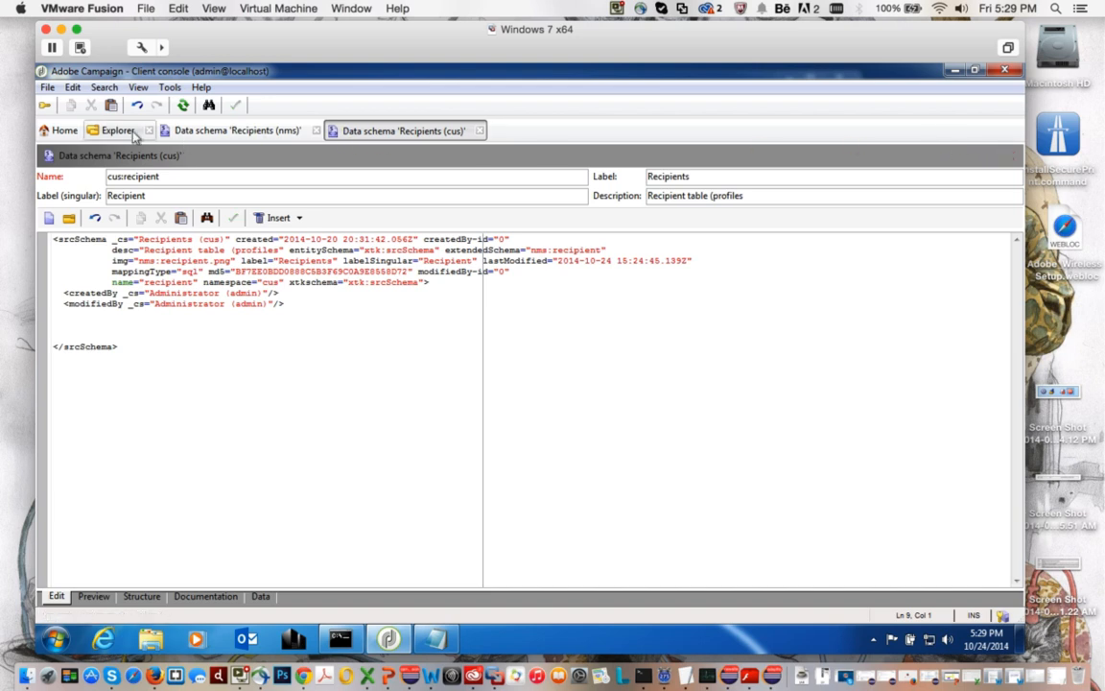
# Filter the data schemas by "recipient" and open the Recipients (nms) schema
pyautogui.click(119, 130)
pyautogui.doubleClick(355, 176)
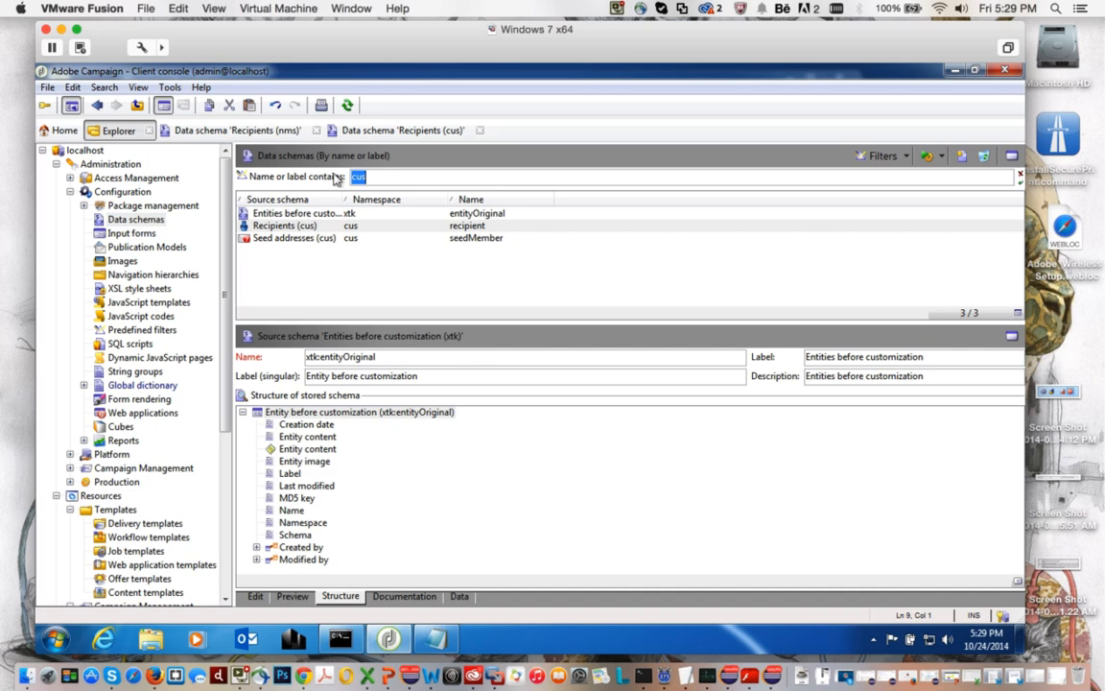
pyautogui.write('rec')
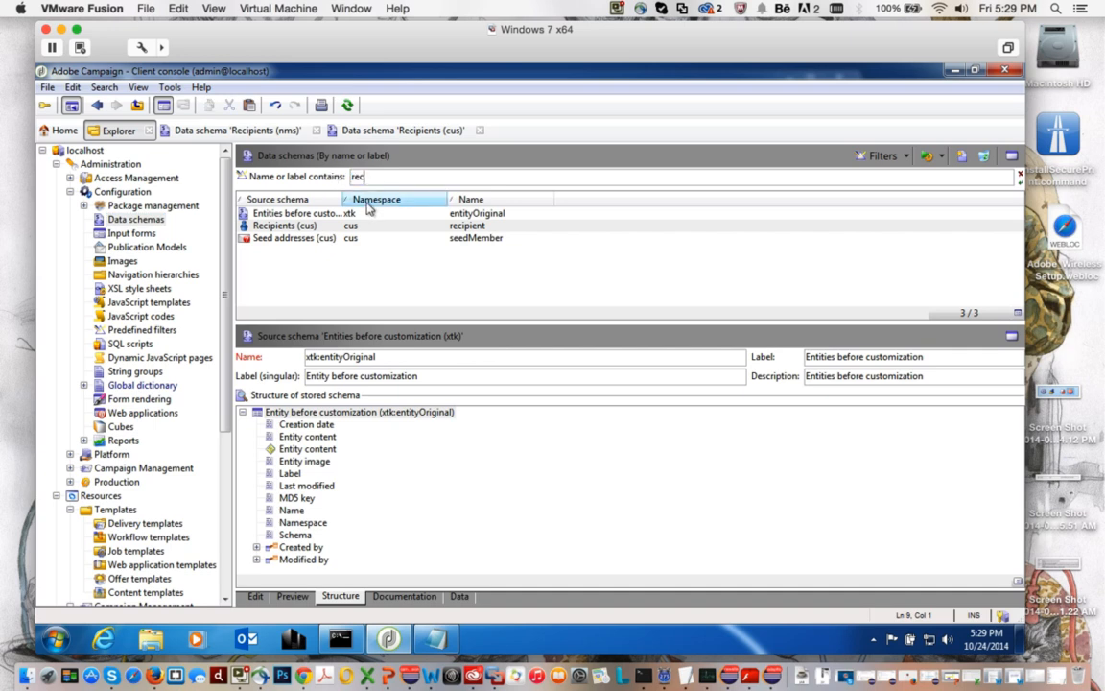
pyautogui.write('ipient')
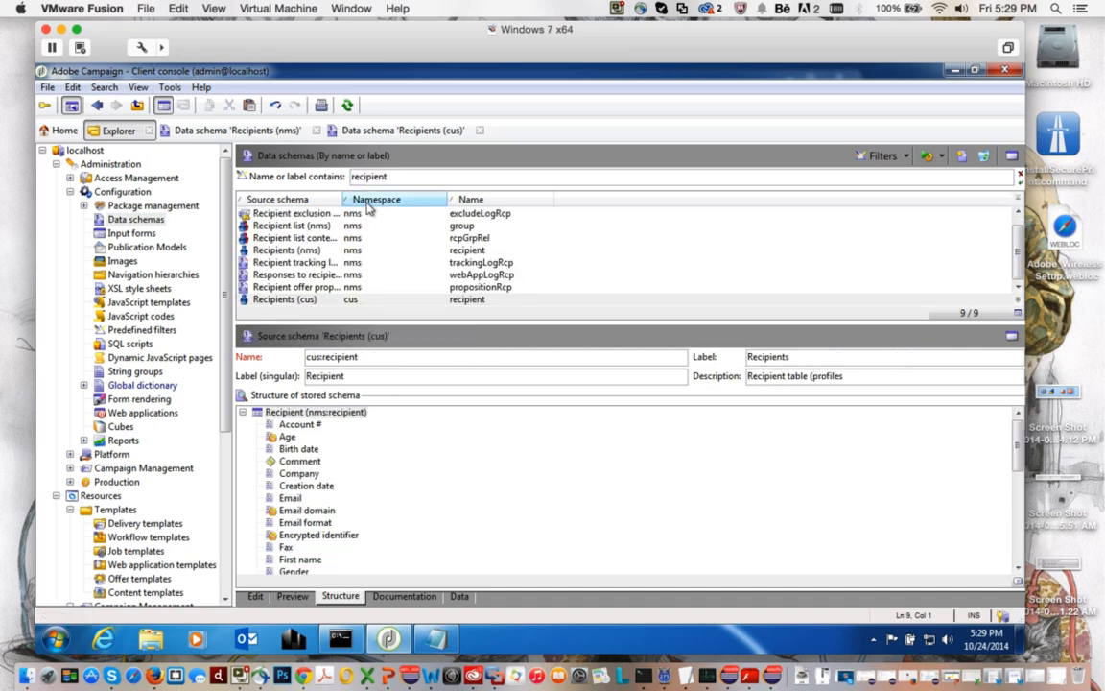
pyautogui.click(299, 250)
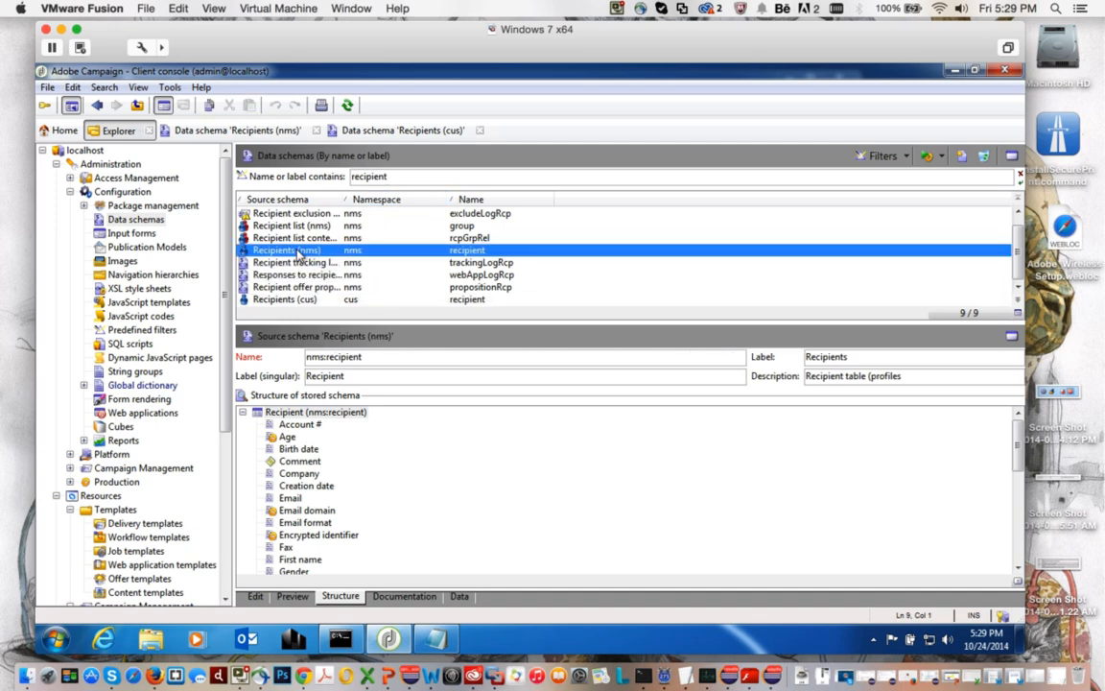
pyautogui.doubleClick(299, 250)
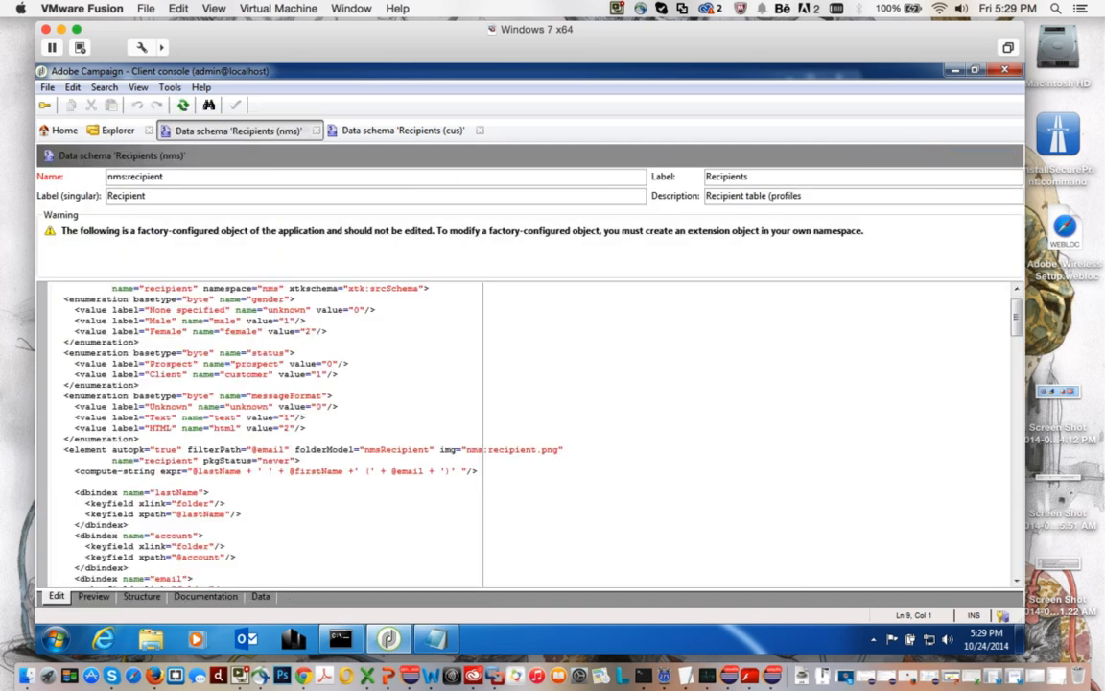
# Examine the stored structure of the Recipients (nms) schema to review its available recipient fields
pyautogui.click(141, 596)
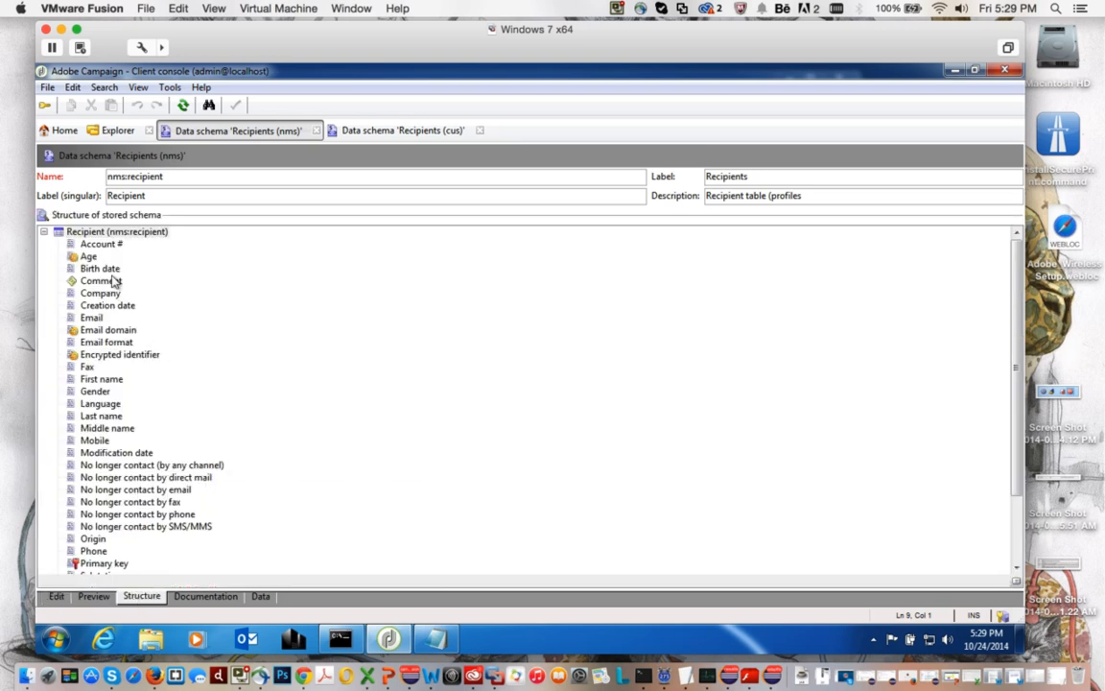
pyautogui.scroll(-3, 120, 299)
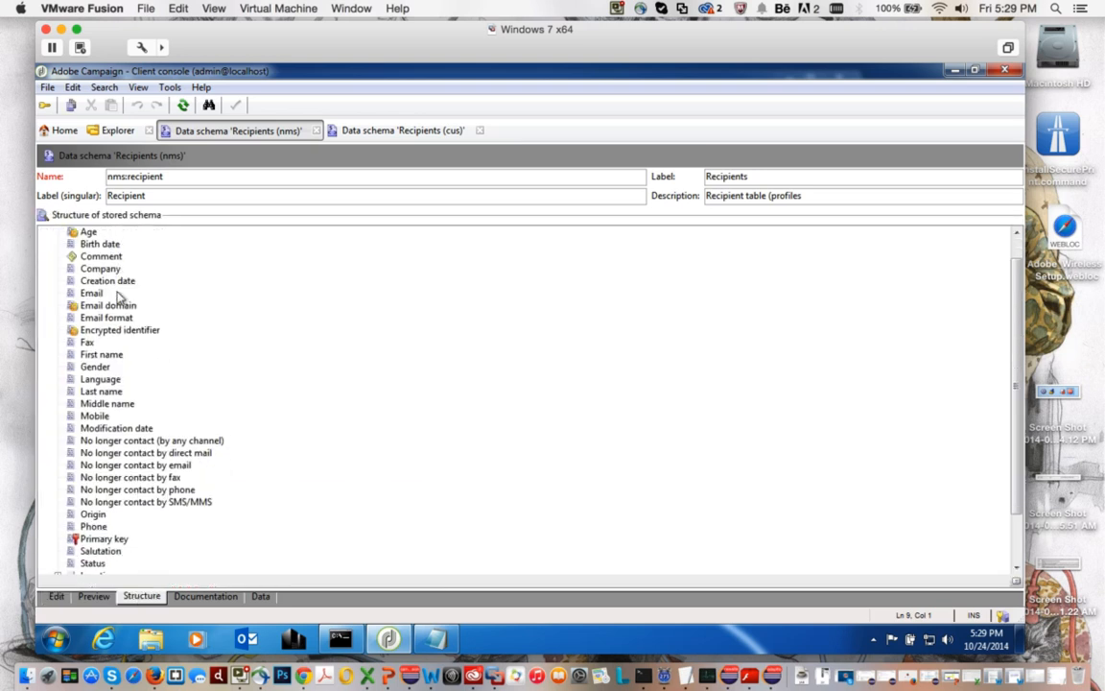
pyautogui.scroll(3, 120, 298)
pyautogui.scroll(-2, 120, 298)
pyautogui.scroll(2, 120, 297)
pyautogui.scroll(1, 120, 297)
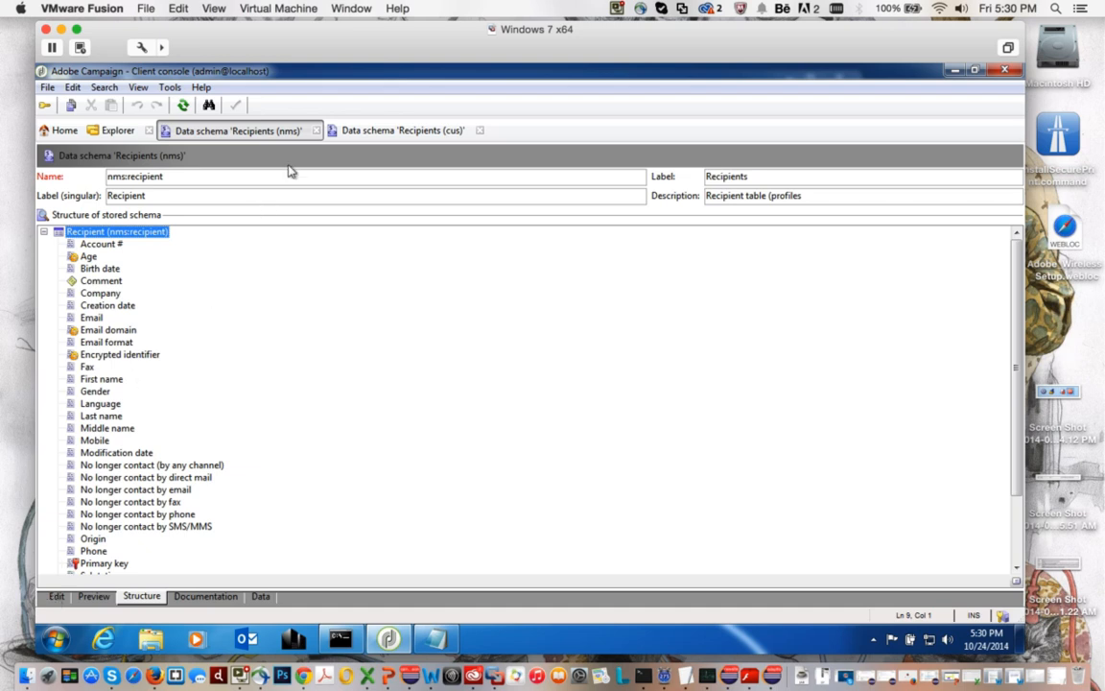
# Filter the data schemas by "cus" and open the Recipients (cus) schema for editing
pyautogui.click(121, 136)
pyautogui.doubleClick(414, 176)
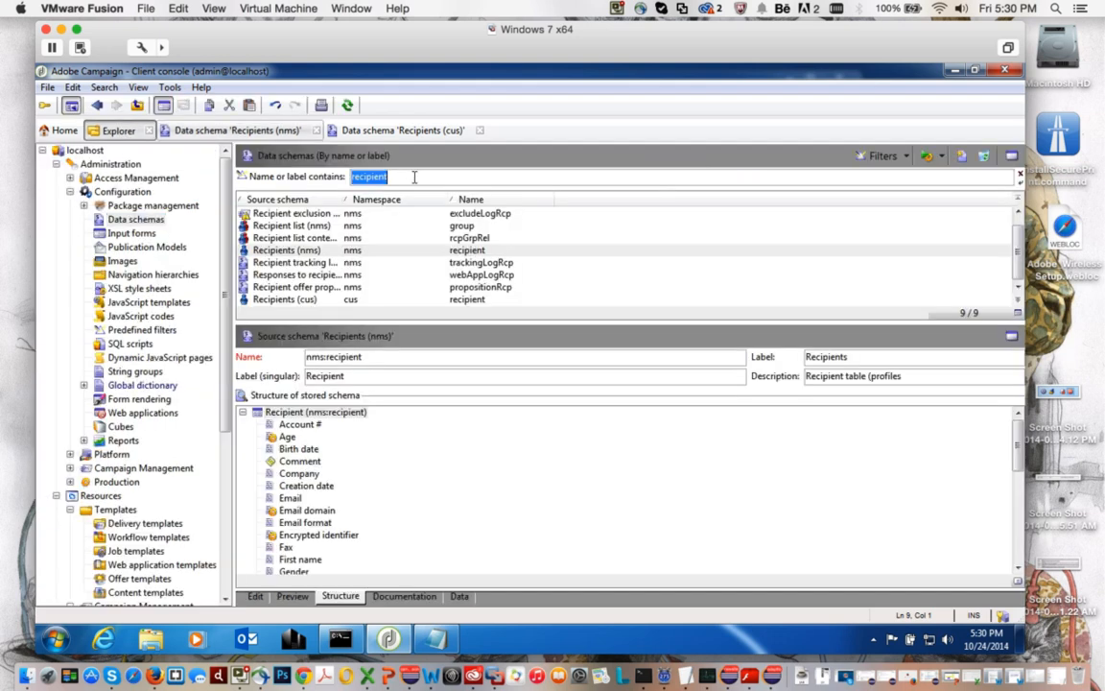
pyautogui.write('cus')
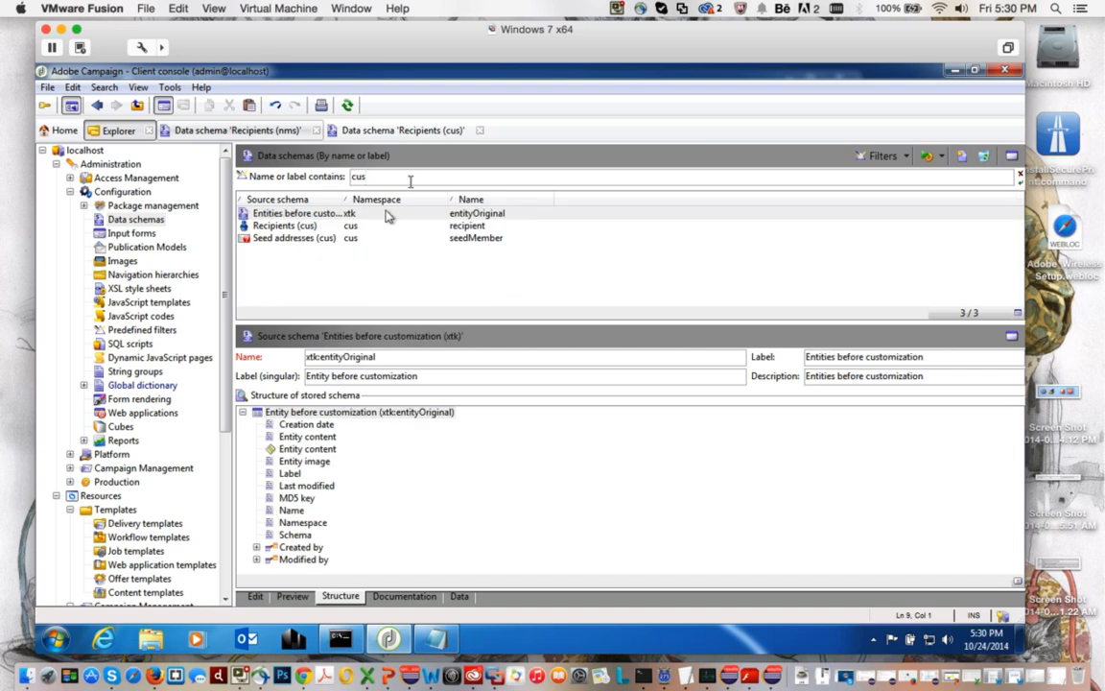
pyautogui.click(283, 227)
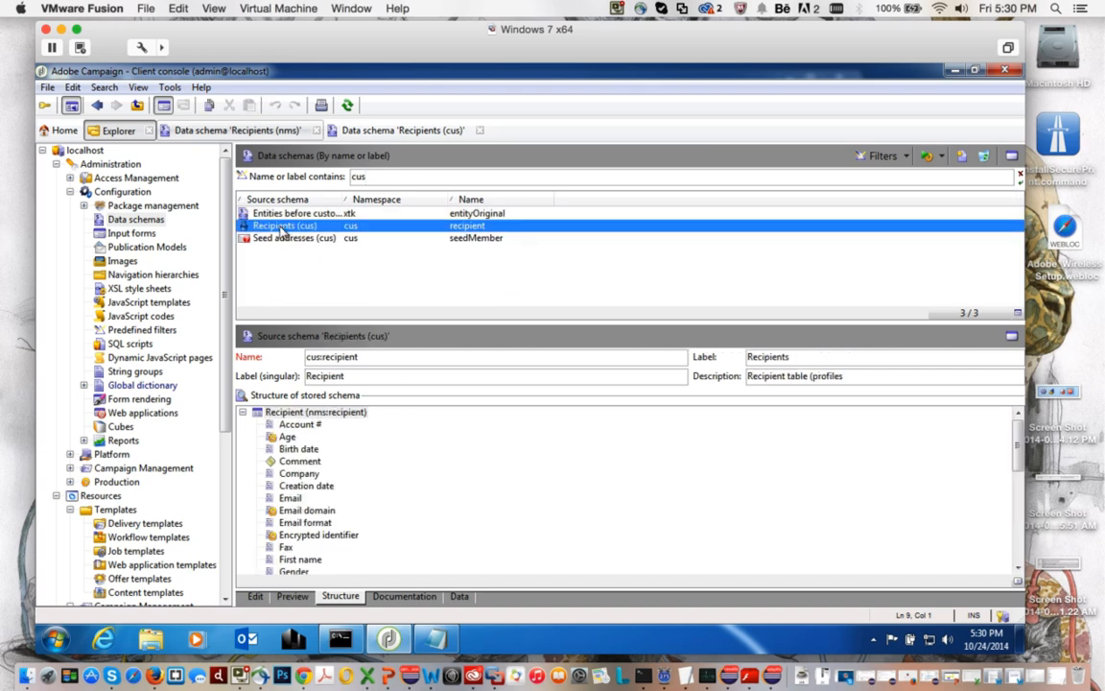
pyautogui.doubleClick(280, 227)
# Copy the recipient element with the CRM code and CRM company attributes from the TextEdit notes into the Recipients (cus) schema below modifiedBy
pyautogui.click(213, 315)
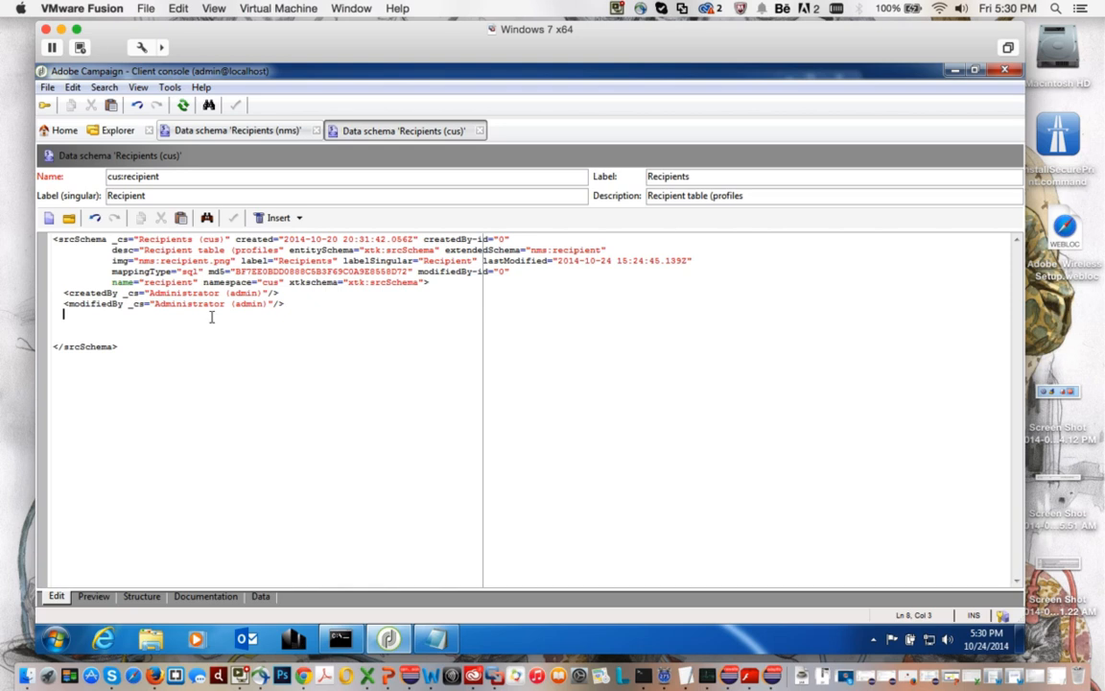
pyautogui.press('Return')
pyautogui.press('Return')
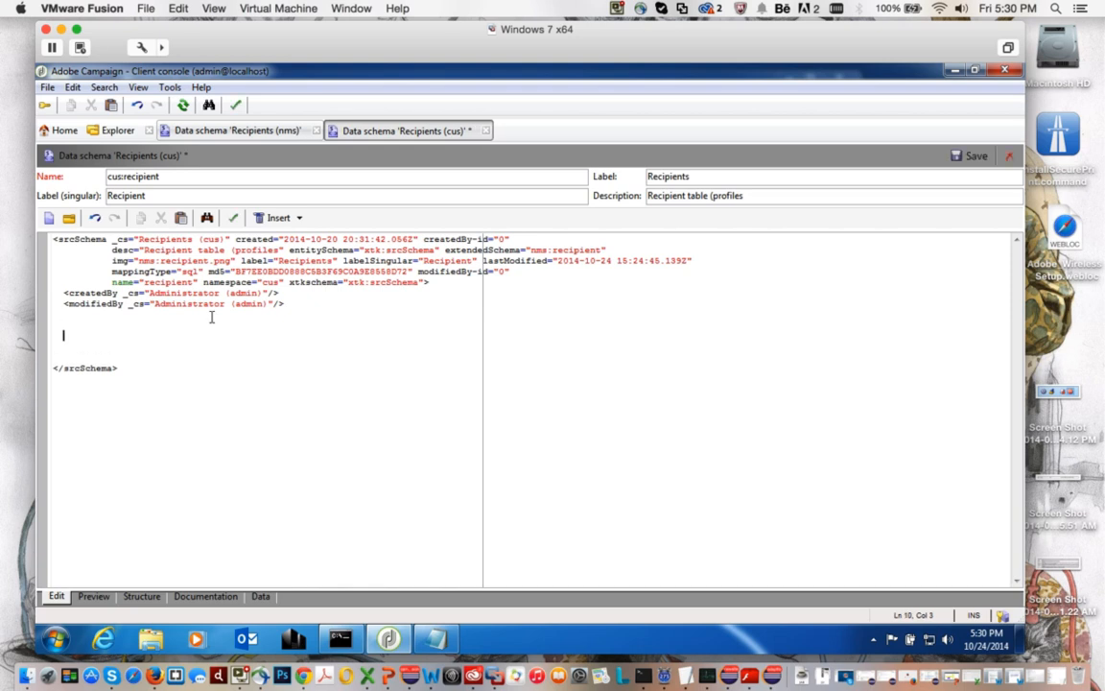
pyautogui.press('super+Tab')
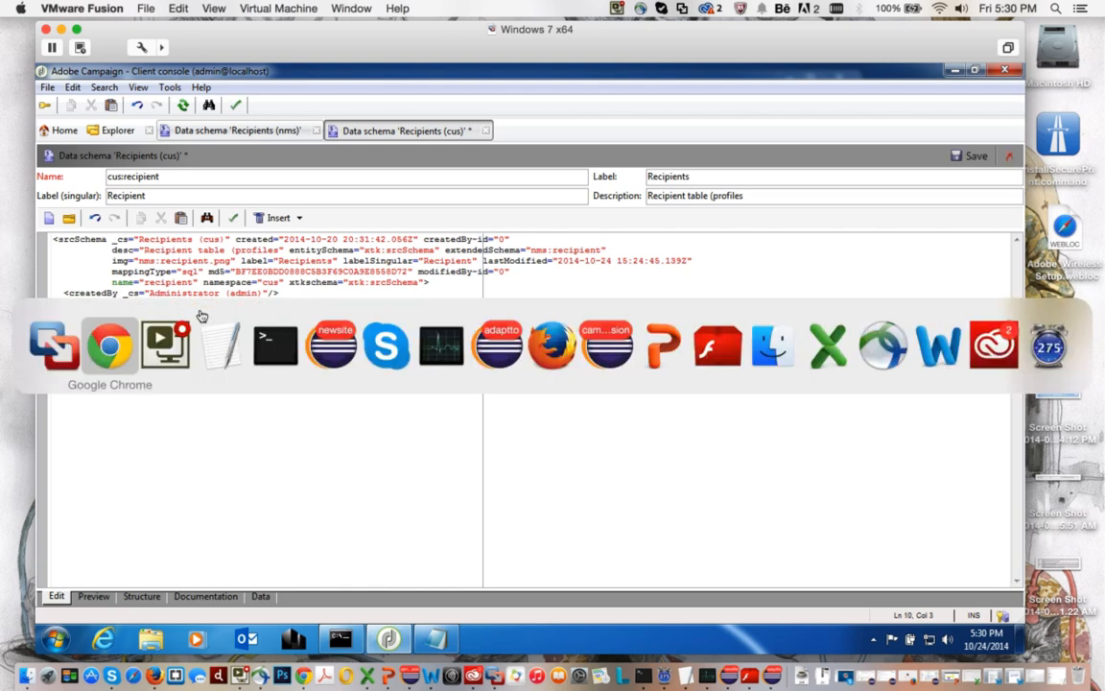
pyautogui.press('super+Tab')
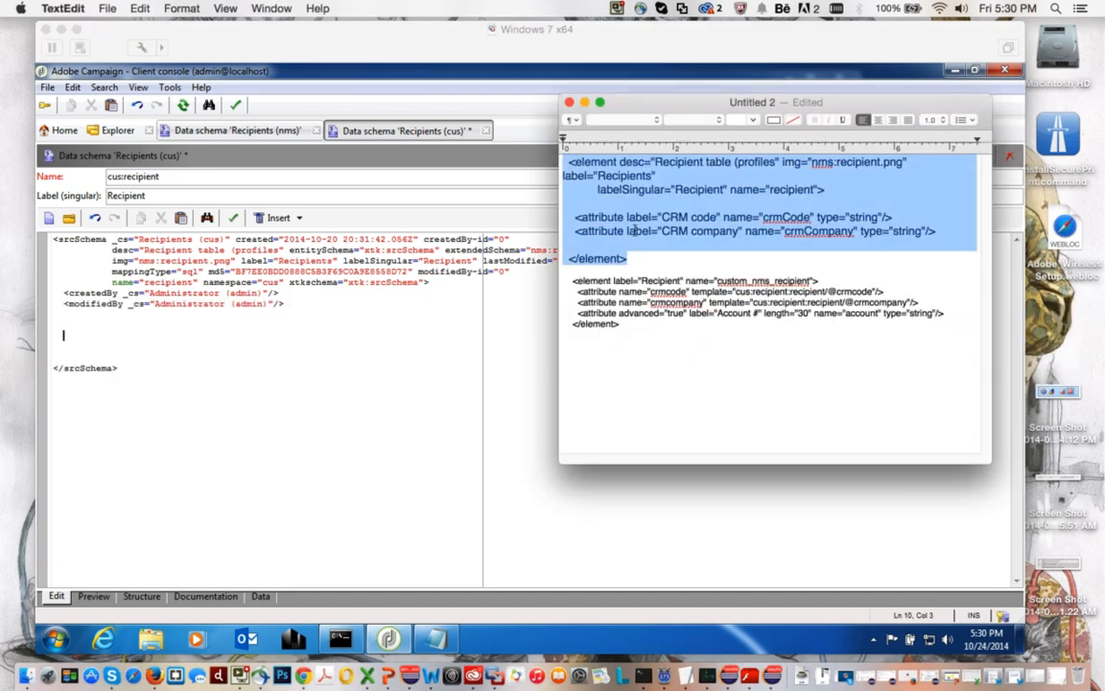
pyautogui.moveTo(638, 259); pyautogui.dragTo(548, 126)
pyautogui.press('super+c')
pyautogui.click(66, 322)
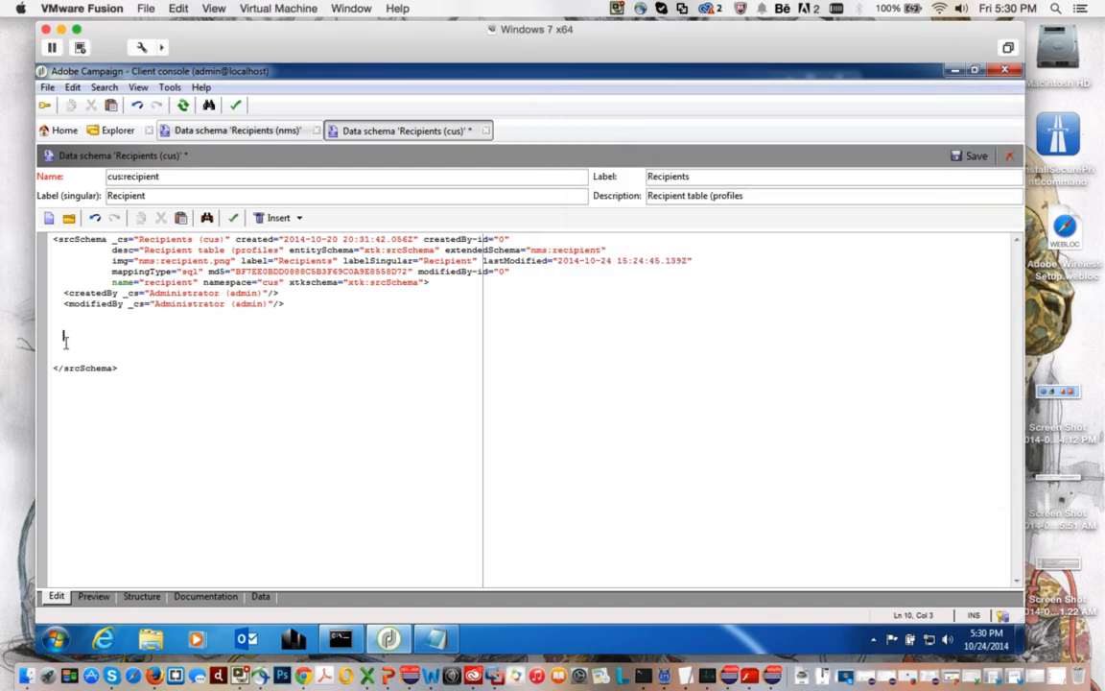
pyautogui.press('super+v')
# Join the labelSingular attribute line of the pasted recipient element onto the element's opening line
pyautogui.click(112, 346)
pyautogui.press('BackSpace')
pyautogui.press('BackSpace')
pyautogui.press('BackSpace')
pyautogui.press('BackSpace')
pyautogui.press('BackSpace')
pyautogui.press('BackSpace')
pyautogui.press('BackSpace')
pyautogui.press('BackSpace')
pyautogui.press('BackSpace')
pyautogui.press('BackSpace')
pyautogui.press('BackSpace')
pyautogui.press('BackSpace')
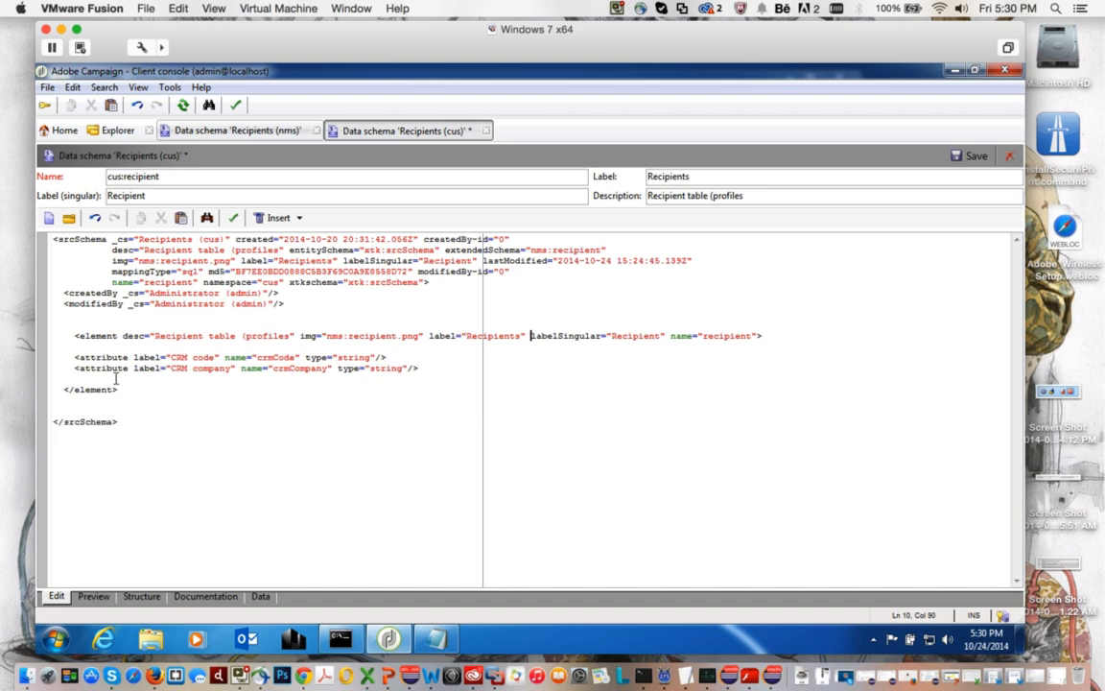
# Change the two attribute names to lowercase crmcode and crmcompany and save the Recipients (cus) schema
pyautogui.click(277, 357)
pyautogui.click(957, 154)
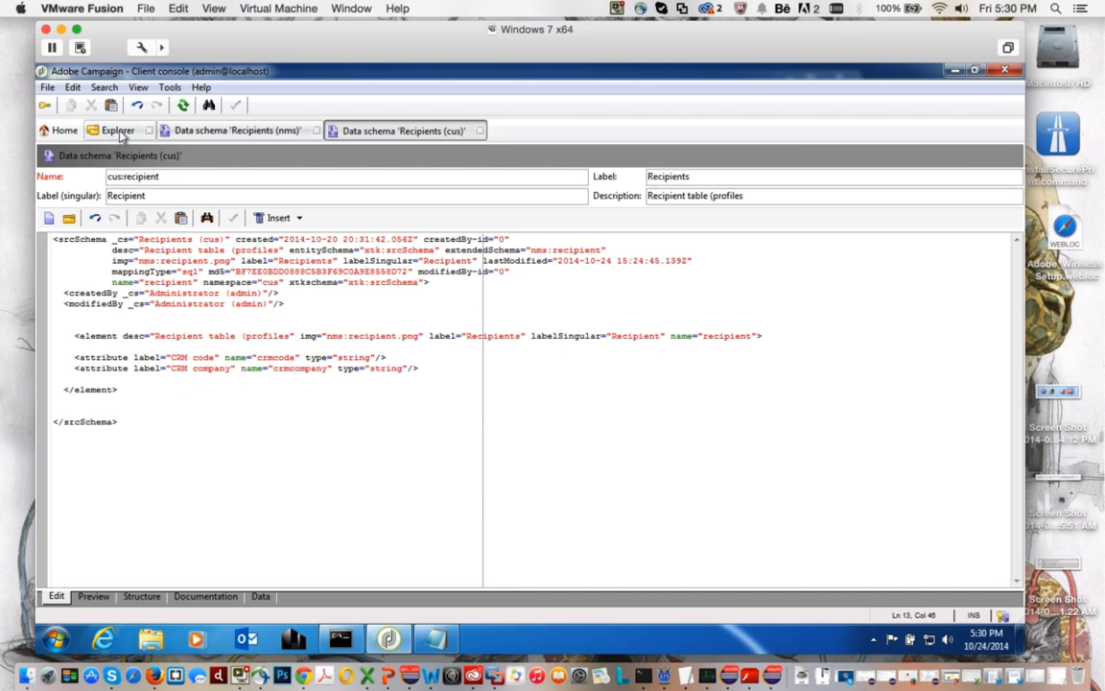
# Filter the data schemas by "seed" and open the Seed addresses (cus) schema
pyautogui.click(119, 132)
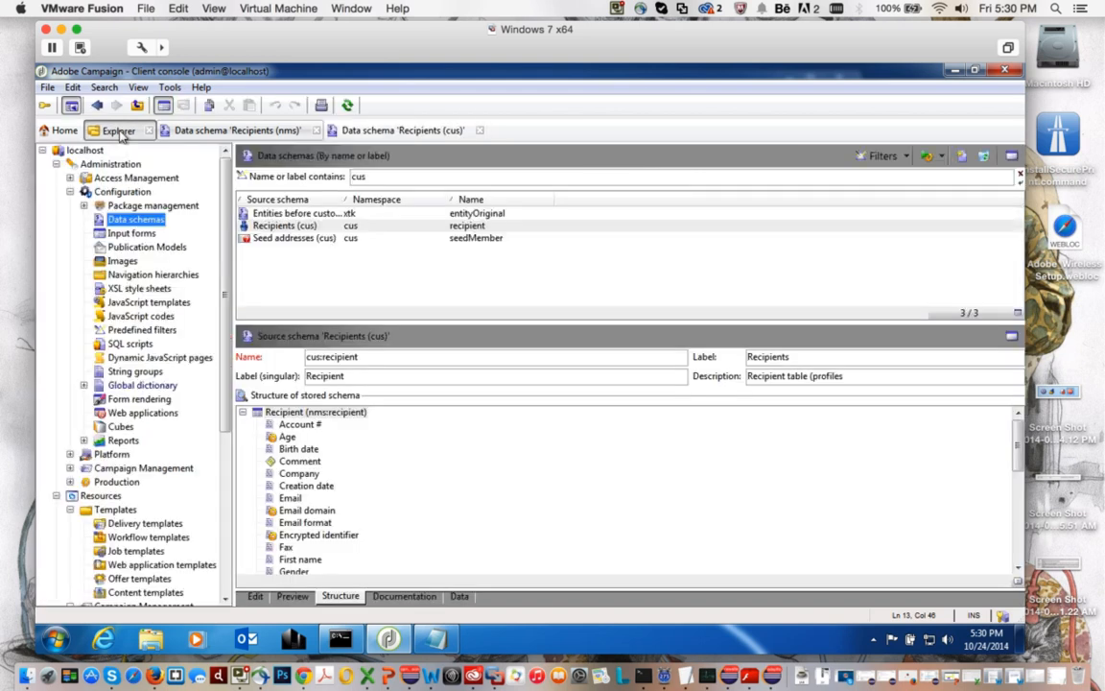
pyautogui.click(393, 177)
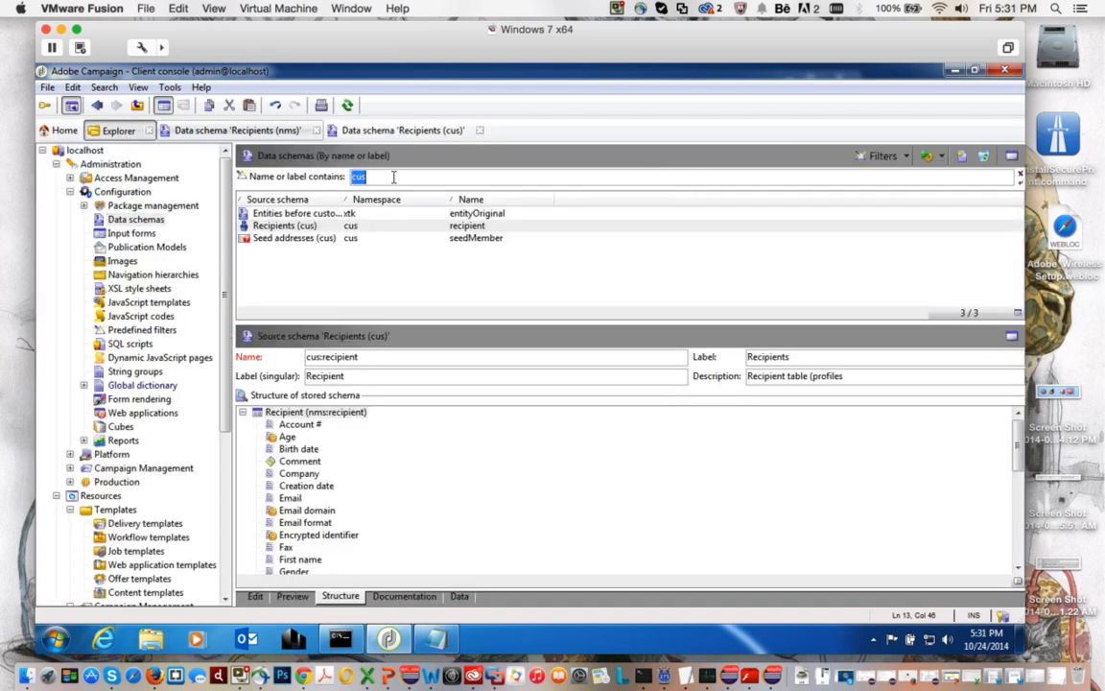
pyautogui.write('seem')
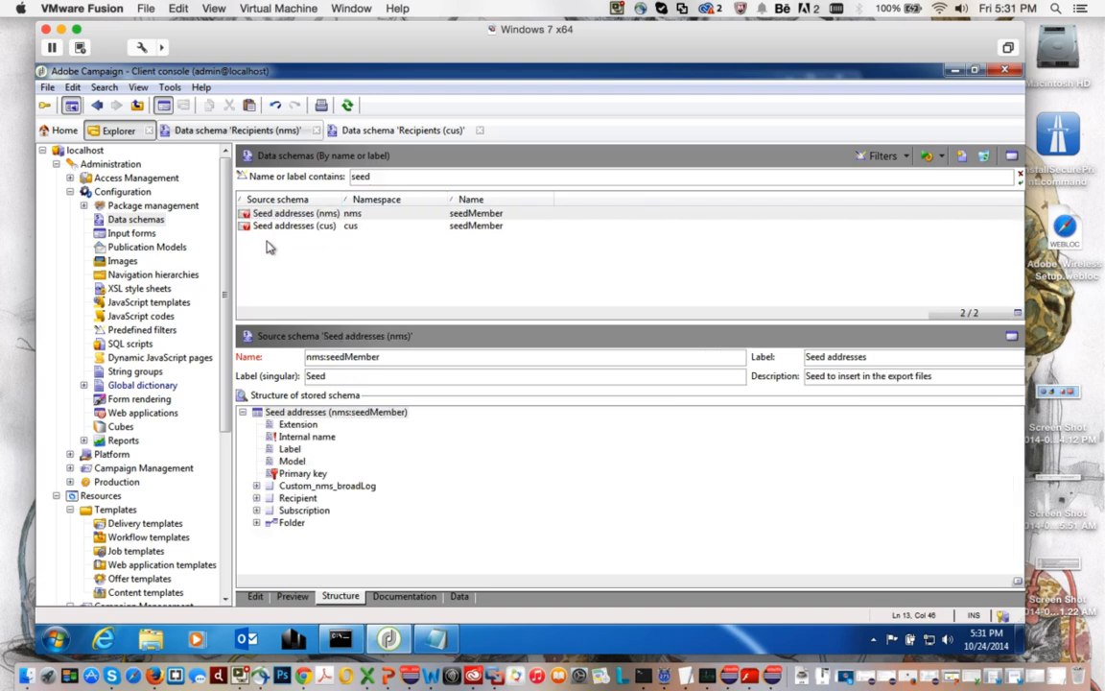
pyautogui.click(285, 214)
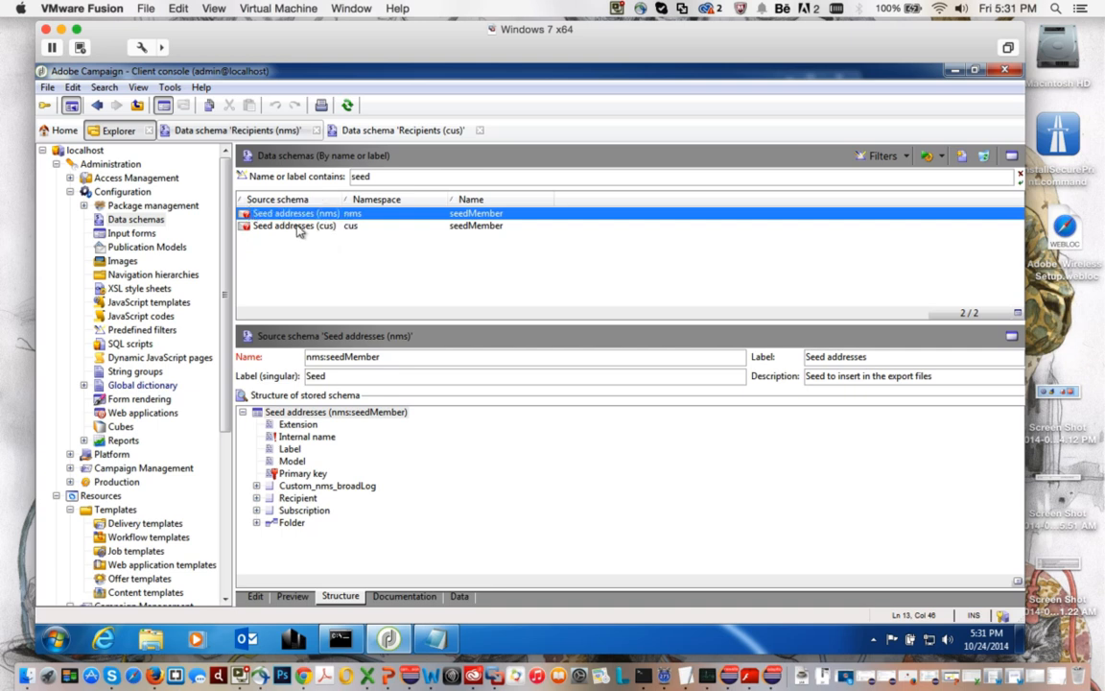
pyautogui.click(296, 227)
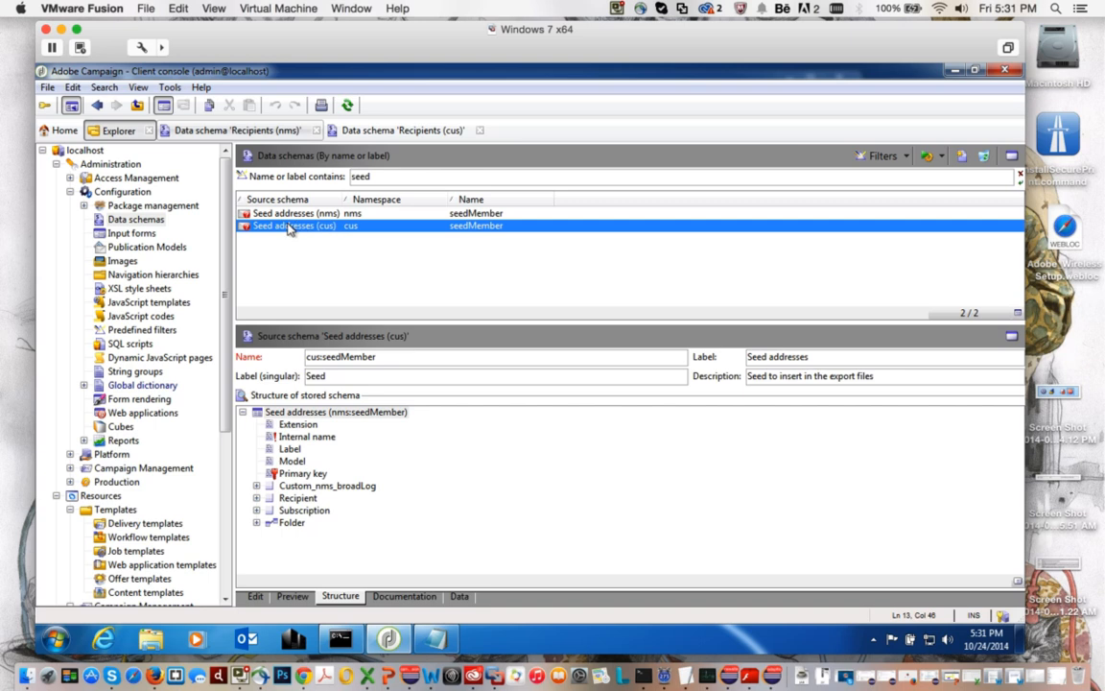
pyautogui.doubleClick(288, 227)
# Separate the seedMember element's opening and closing tags with blank lines, outdenting the closing tag to match the opening one
pyautogui.click(198, 325)
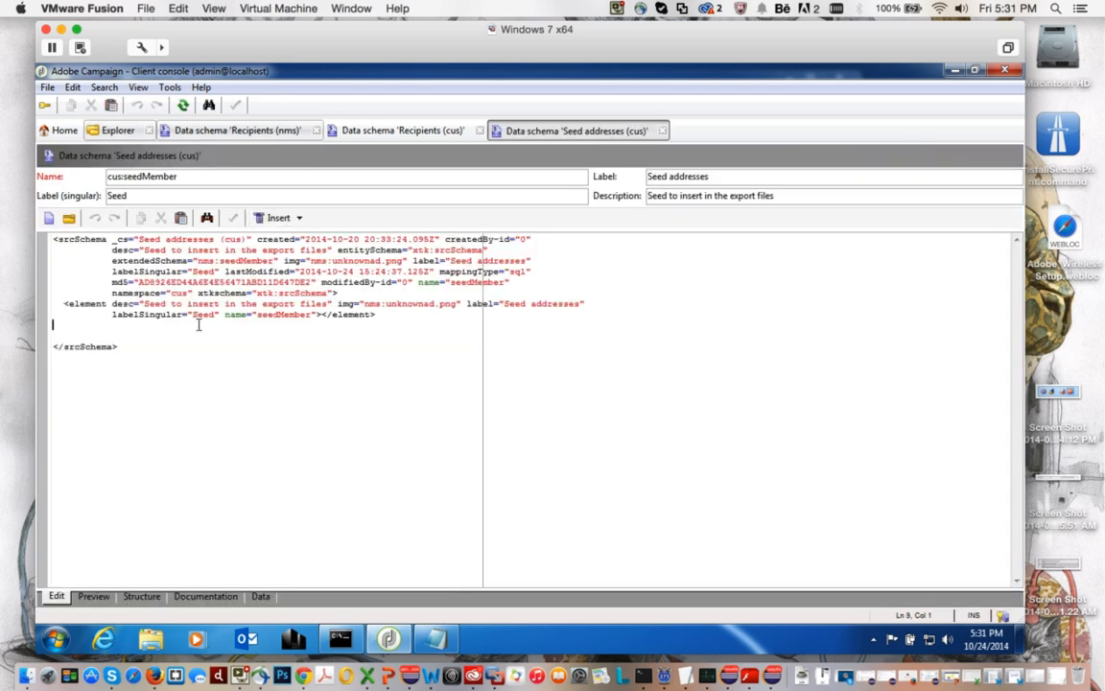
pyautogui.click(318, 315)
pyautogui.press('Return')
pyautogui.press('Return')
pyautogui.press('Return')
pyautogui.press('Return')
pyautogui.press('BackSpace')
pyautogui.press('BackSpace')
pyautogui.press('BackSpace')
pyautogui.press('BackSpace')
pyautogui.press('BackSpace')
pyautogui.press('BackSpace')
pyautogui.press('BackSpace')
pyautogui.press('BackSpace')
pyautogui.press('BackSpace')
pyautogui.press('BackSpace')
pyautogui.press('BackSpace')
pyautogui.press('BackSpace')
pyautogui.press('BackSpace')
pyautogui.press('BackSpace')
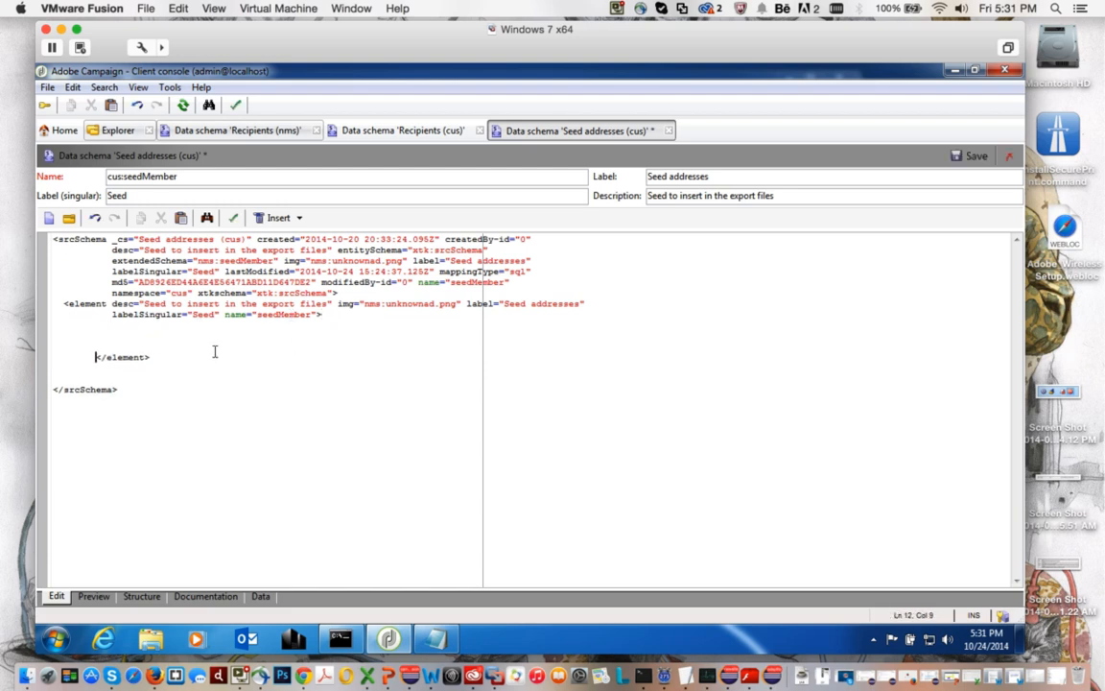
pyautogui.press('BackSpace')
pyautogui.press('BackSpace')
pyautogui.click(69, 324)
pyautogui.press('Return')
# Copy the custom_nms_recipient element from the TextEdit notes into the seedMember element and align its opening tag's indentation
pyautogui.press('super+Tab')
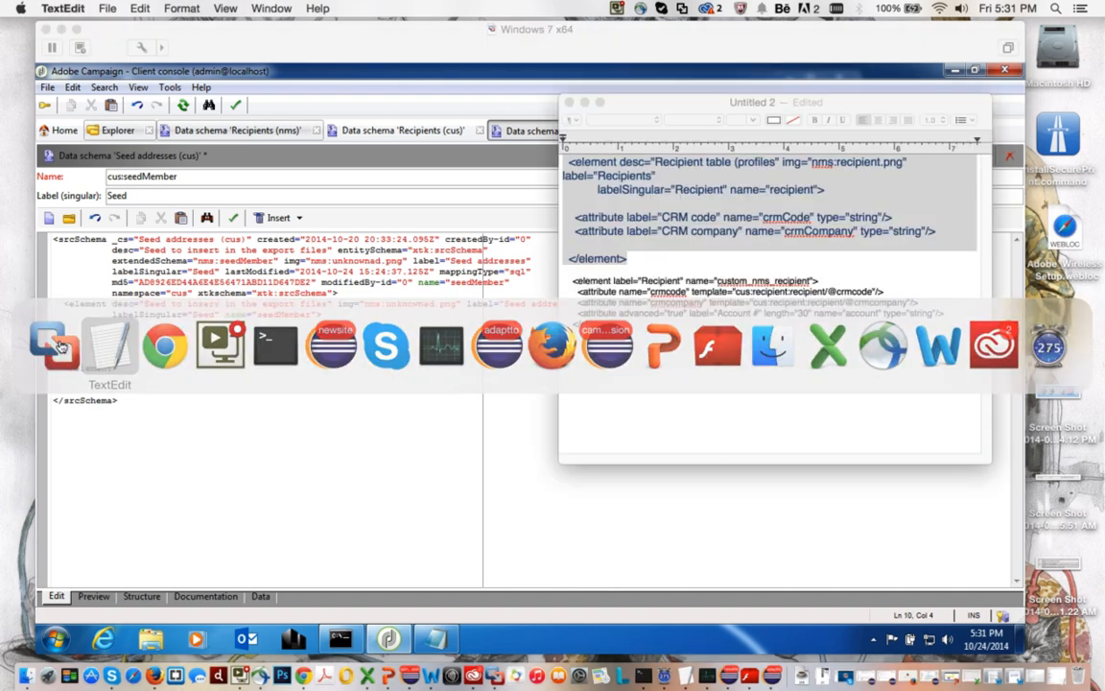
pyautogui.moveTo(561, 275); pyautogui.dragTo(561, 331)
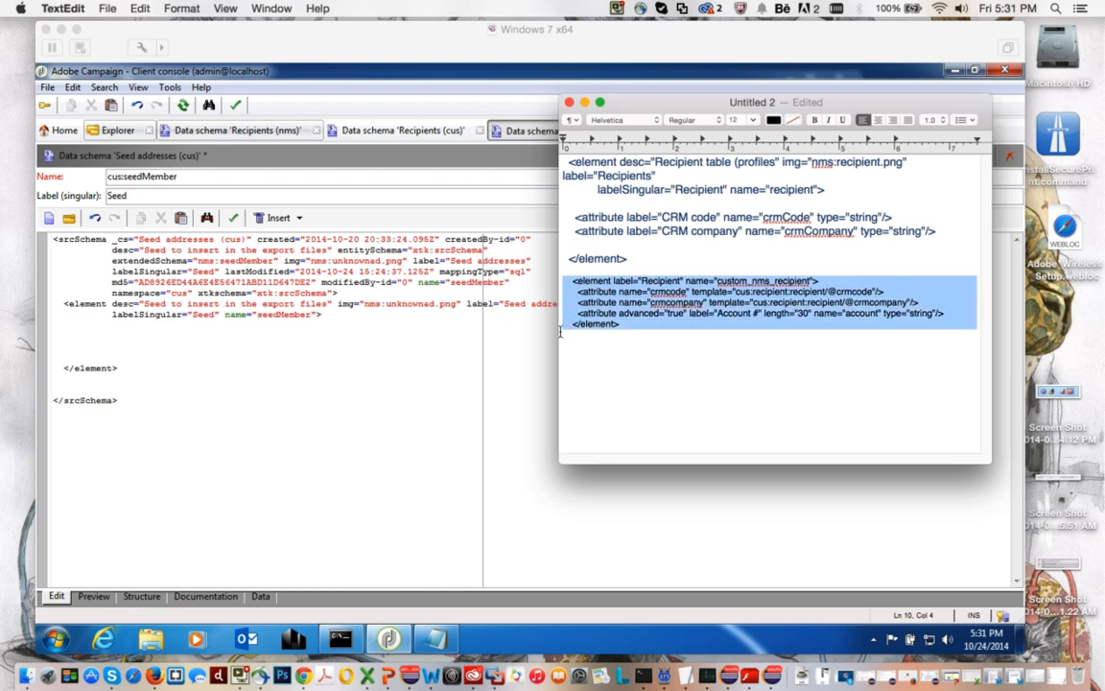
pyautogui.click(56, 305)
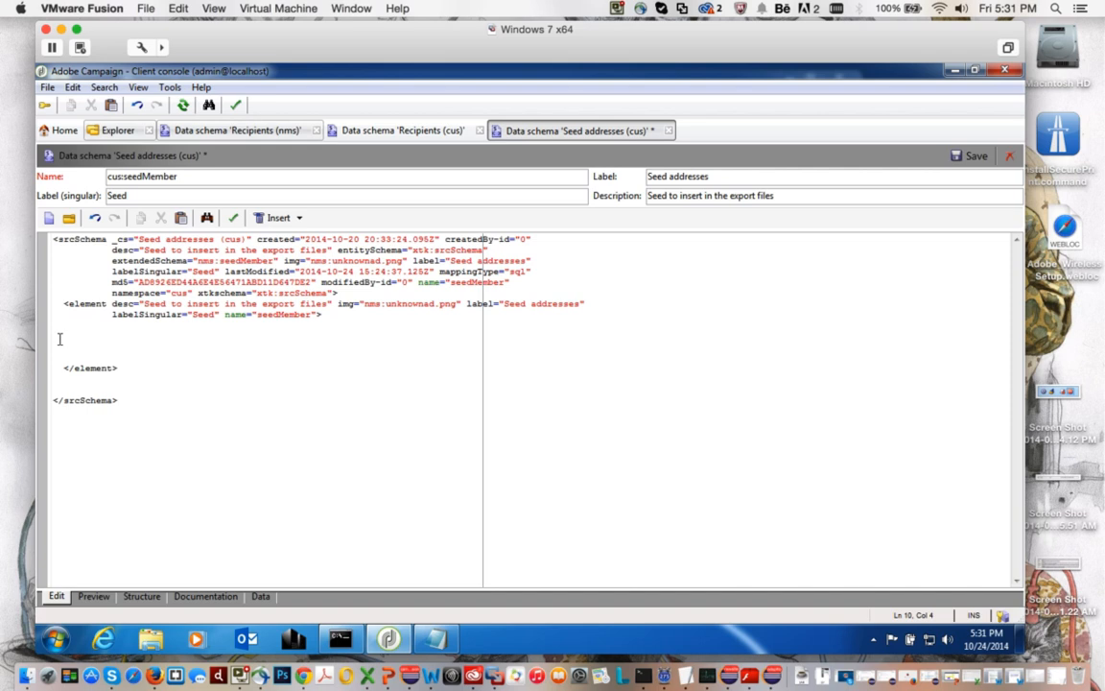
pyautogui.hotkey('ctrl', 'v')
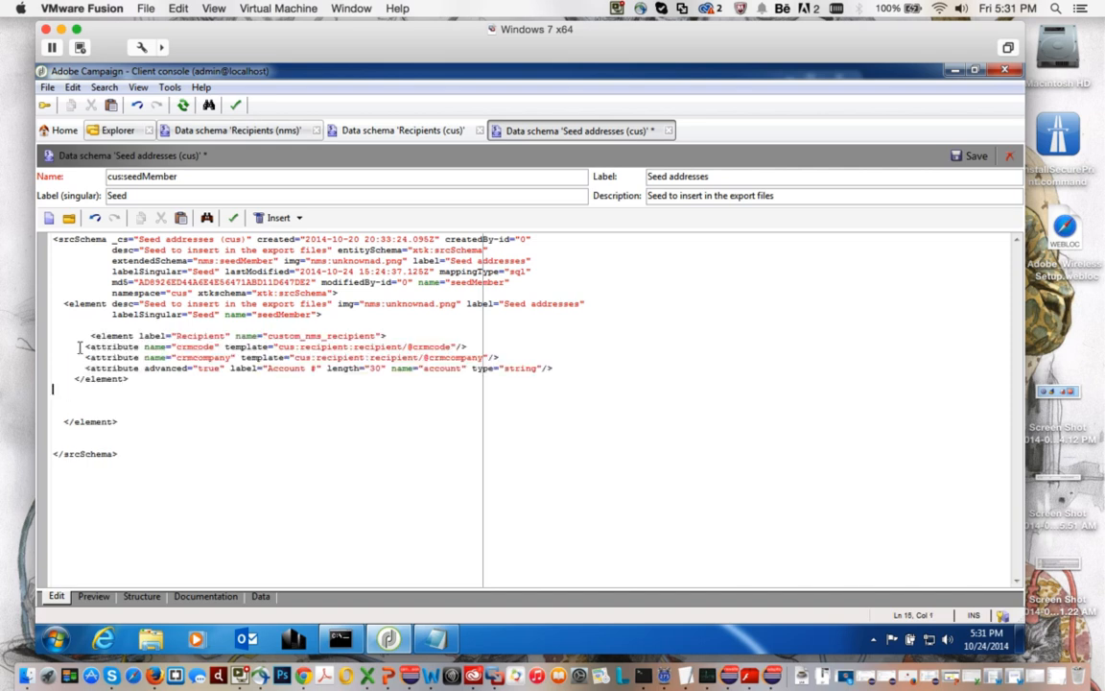
pyautogui.click(90, 335)
pyautogui.press('BackSpace')
pyautogui.press('BackSpace')
pyautogui.press('BackSpace')
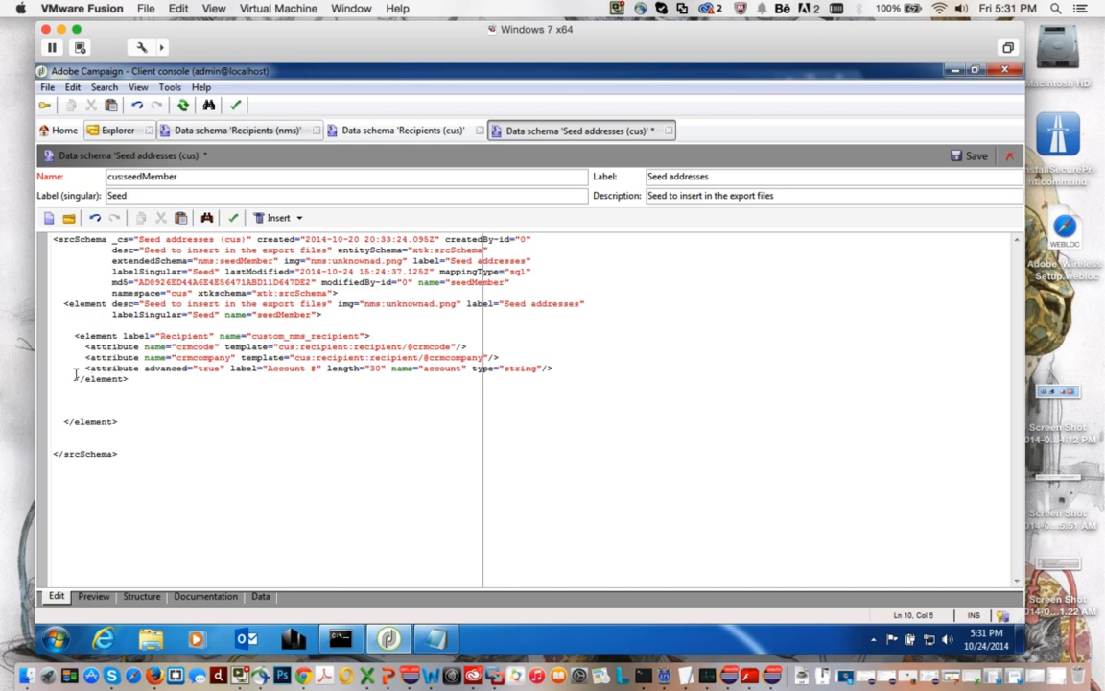
# Insert a blank line between the crmcompany attribute and the Account # attribute in the custom_nms_recipient element
pyautogui.click(86, 346)
pyautogui.doubleClick(182, 346)
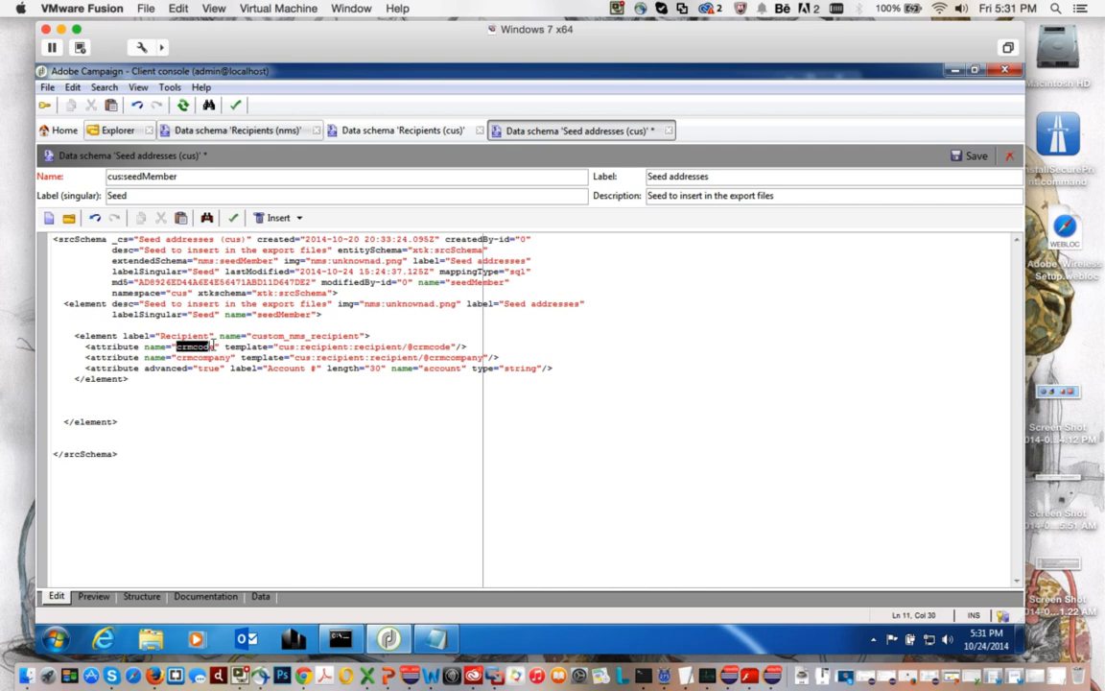
pyautogui.doubleClick(197, 357)
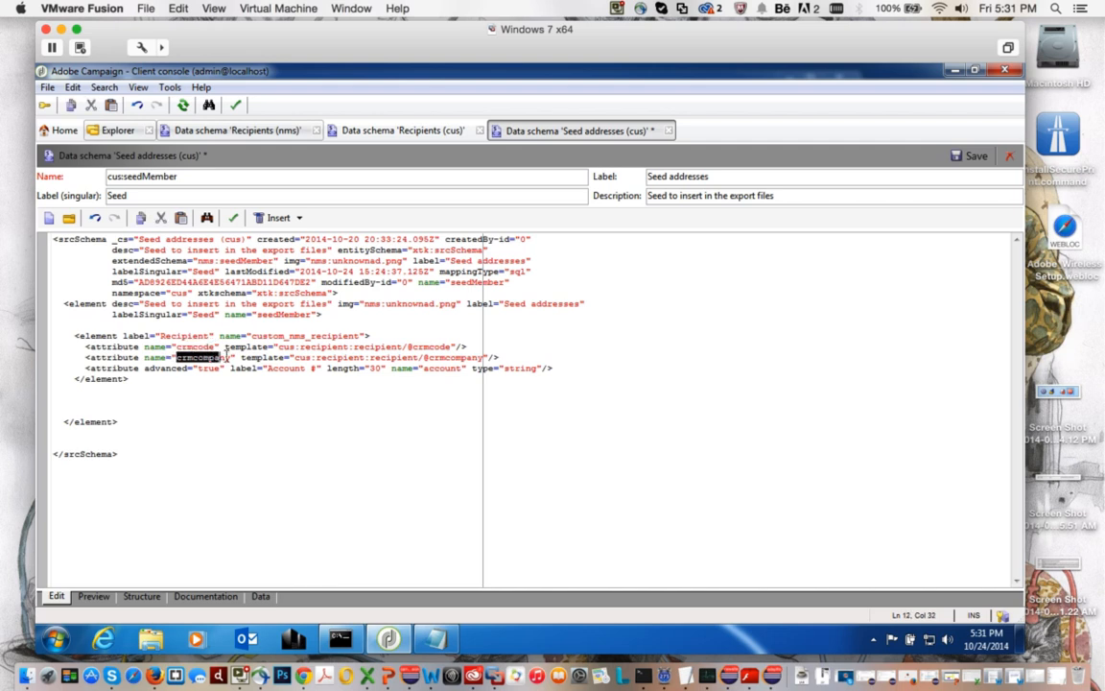
pyautogui.click(246, 346)
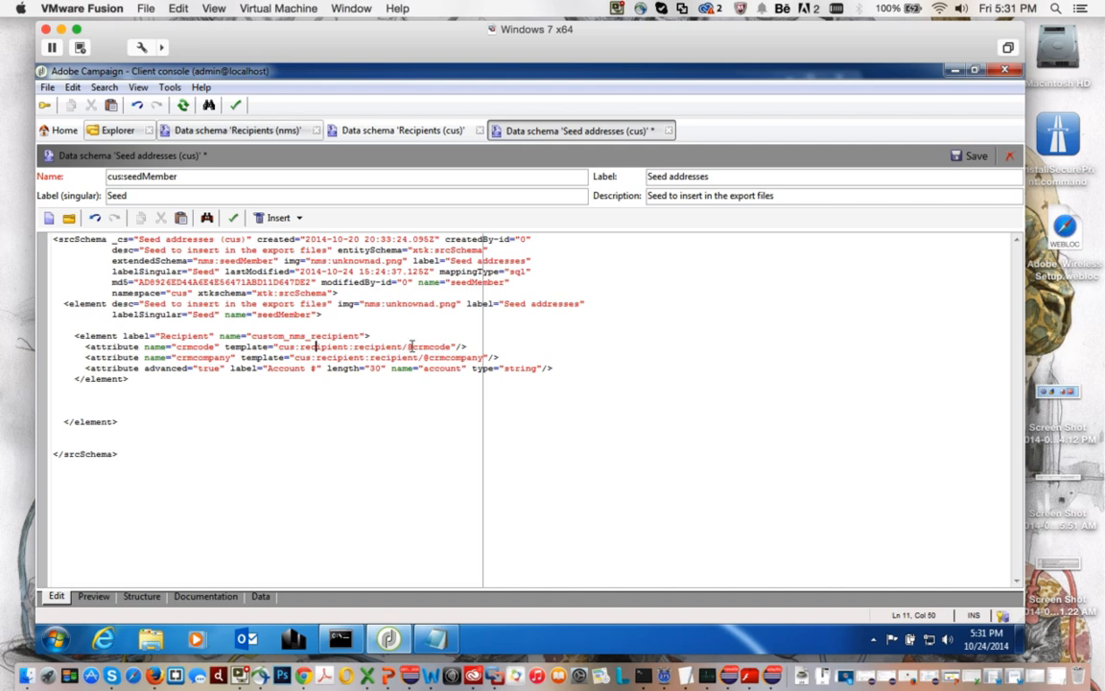
pyautogui.click(450, 357)
pyautogui.click(509, 356)
pyautogui.press('Return')
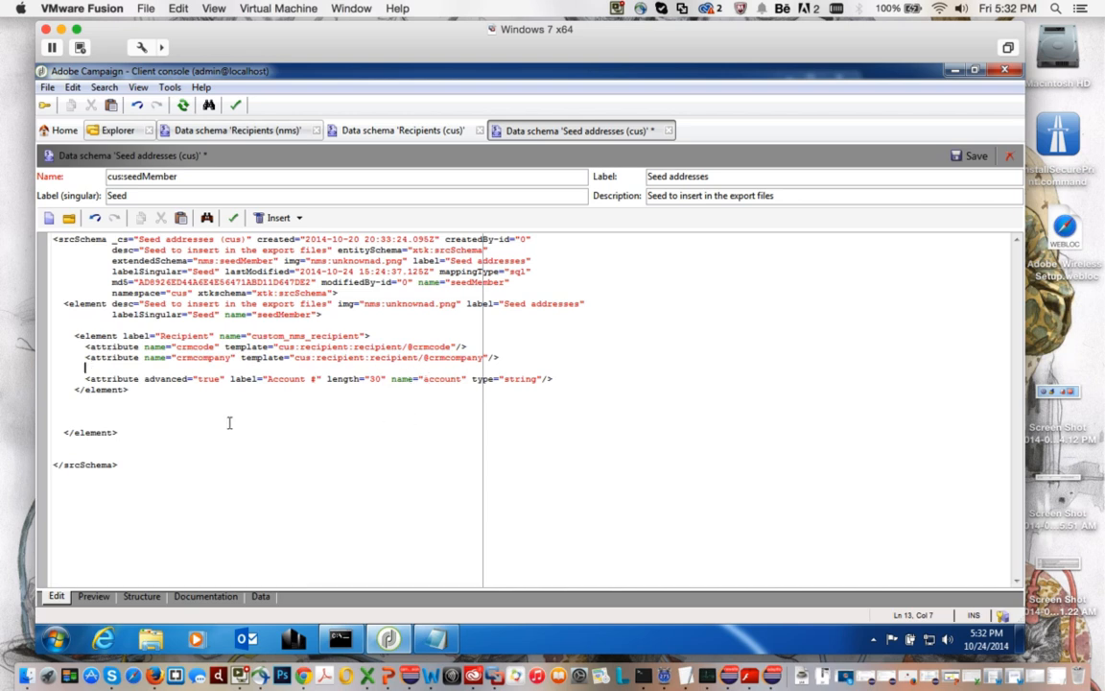
# Trim the stray whitespace on the blank lines below the custom_nms_recipient element and save the Seed addresses (cus) schema
pyautogui.moveTo(142, 379)
pyautogui.mouseDown()
pyautogui.moveTo(225, 380)
pyautogui.moveTo(144, 381)
pyautogui.mouseUp()
pyautogui.click(144, 381)
pyautogui.press('BackSpace')
pyautogui.press('BackSpace')
pyautogui.click(971, 155)
# Start the database structure update and generate the SQL script with the NmsRecipient and NmsSeedMember tables set to synchronize
pyautogui.click(170, 87)
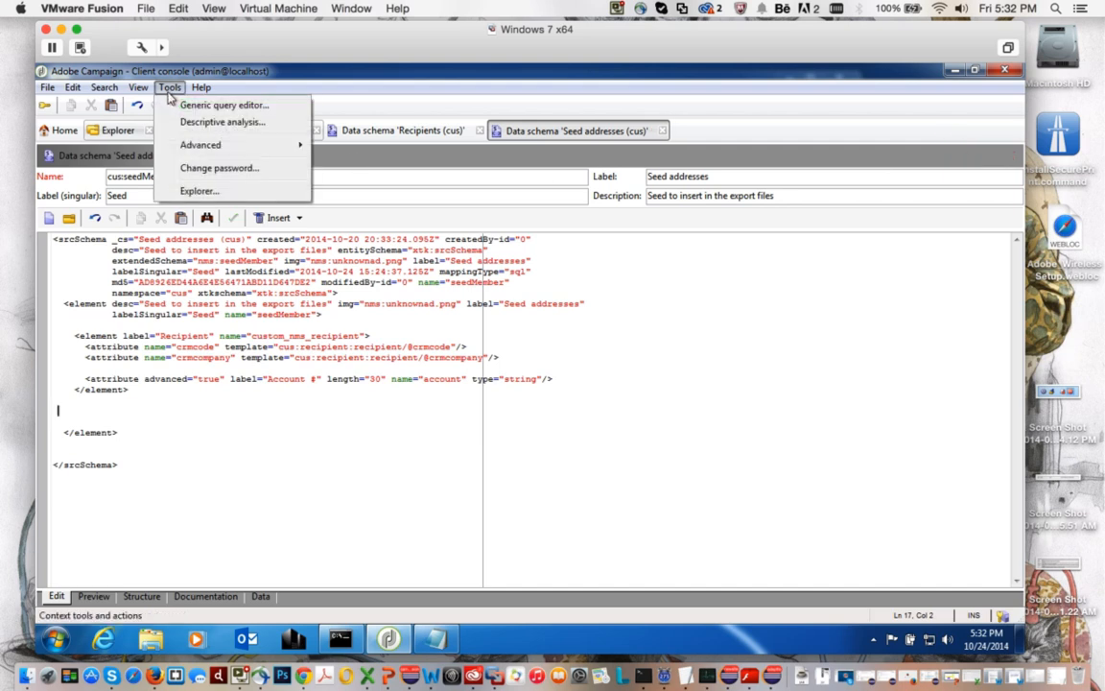
pyautogui.moveTo(207, 146)
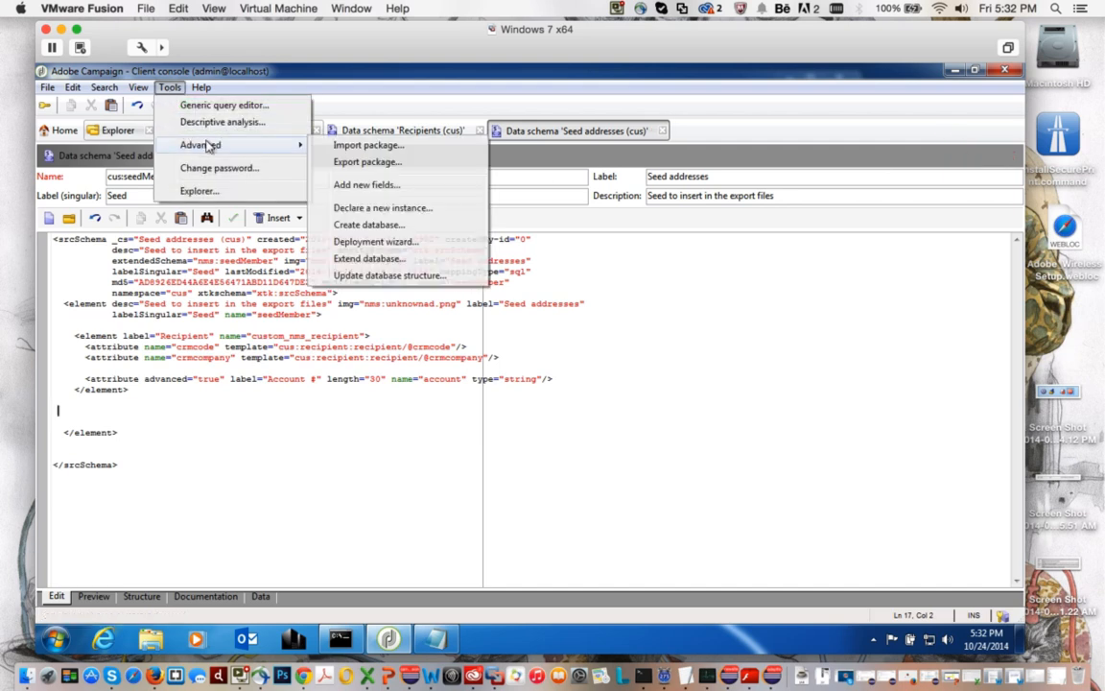
pyautogui.click(370, 277)
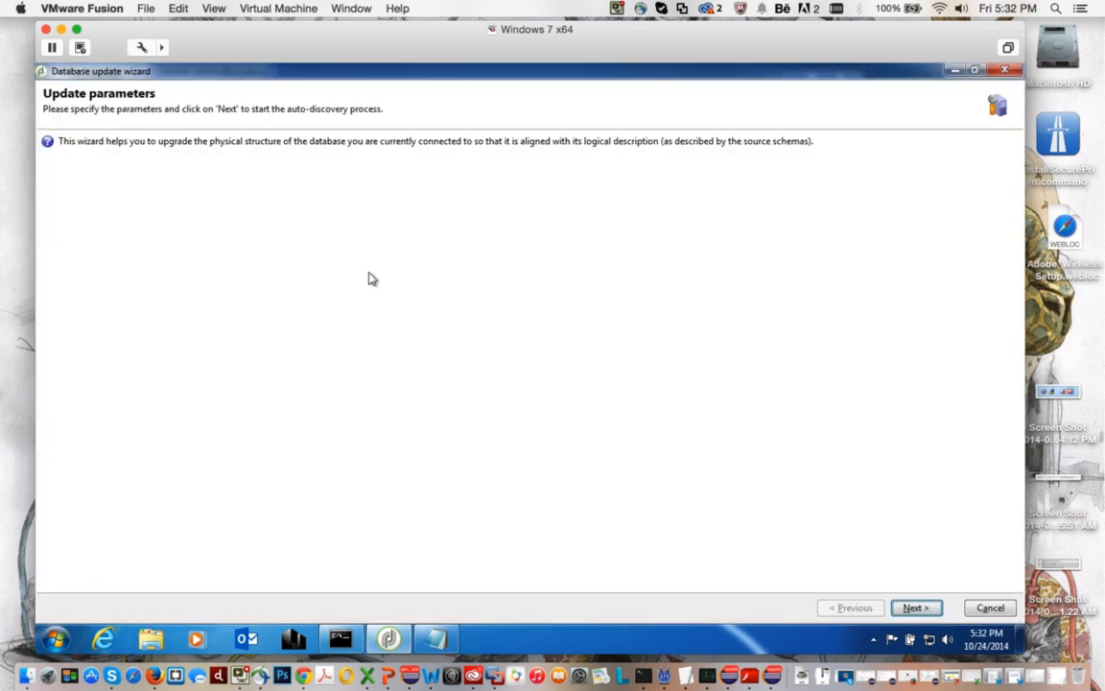
pyautogui.click(911, 607)
pyautogui.scroll(-2, 580, 369)
pyautogui.scroll(-3, 581, 370)
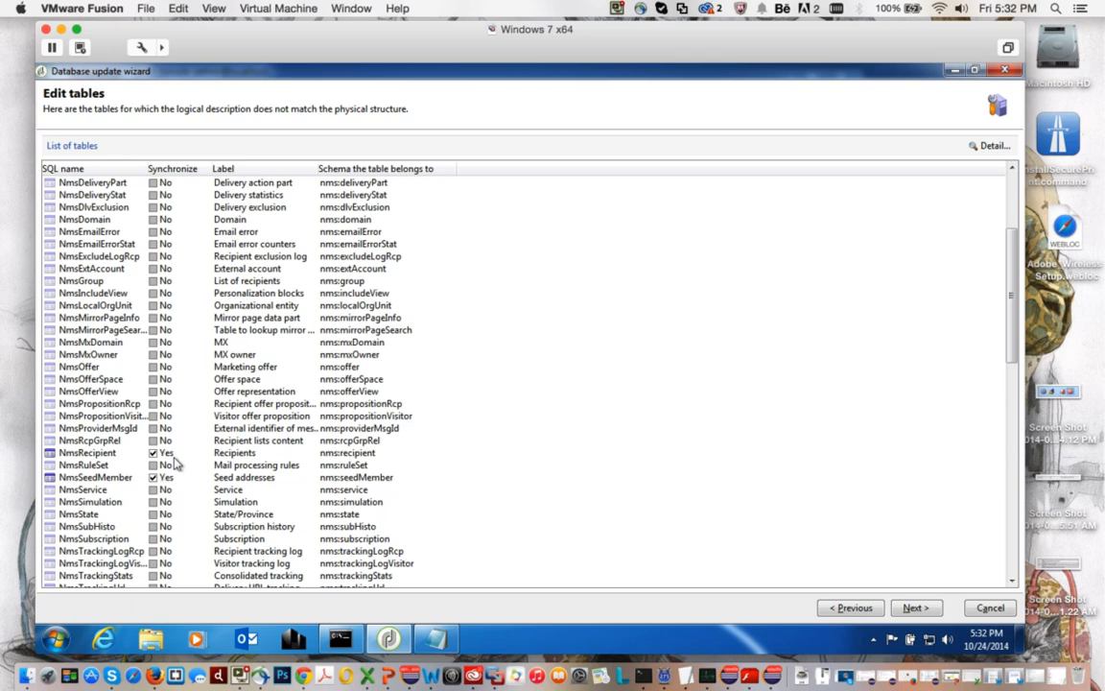
pyautogui.click(913, 606)
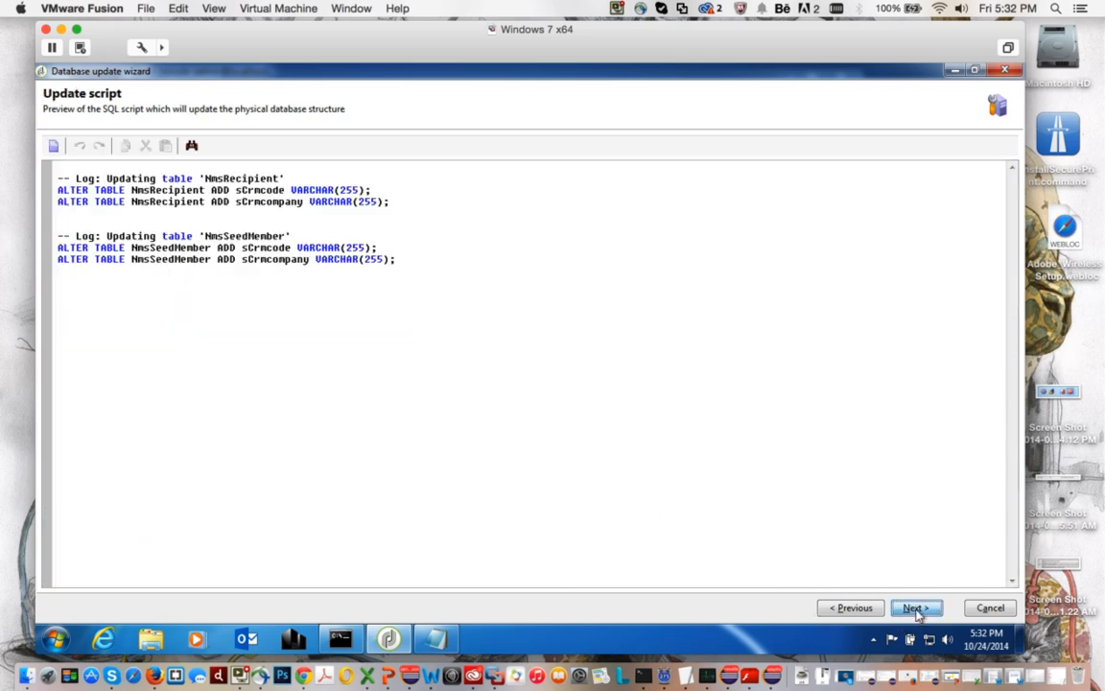
# Run the database update from the generated SQL script and close the update wizard
pyautogui.click(916, 609)
pyautogui.click(978, 555)
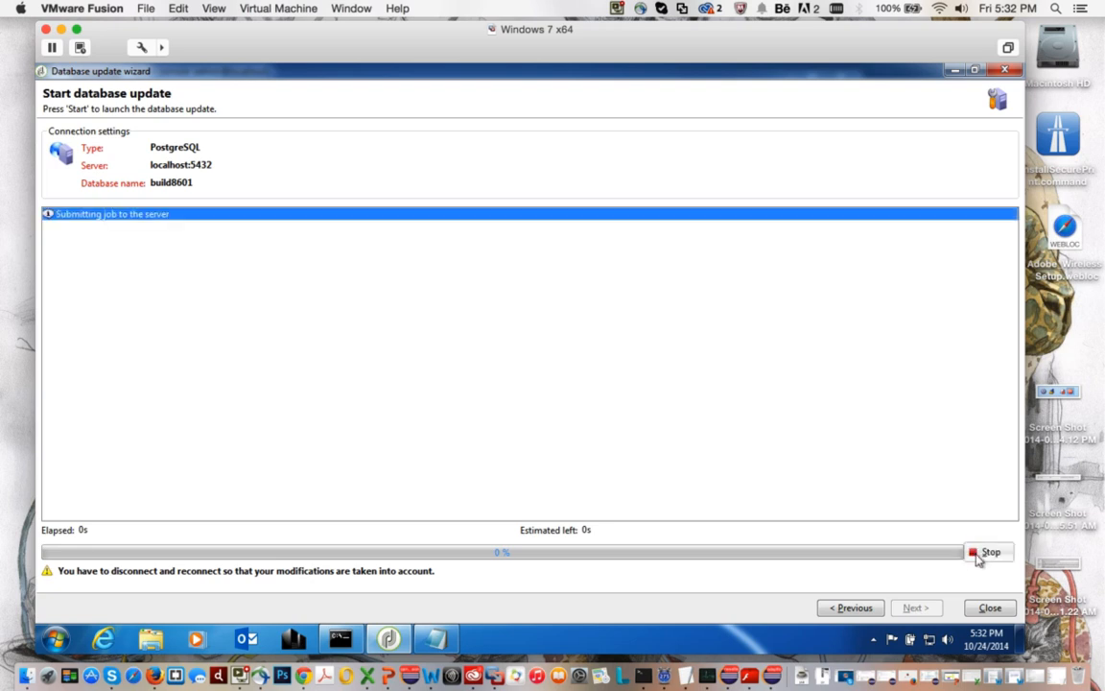
pyautogui.click(988, 608)
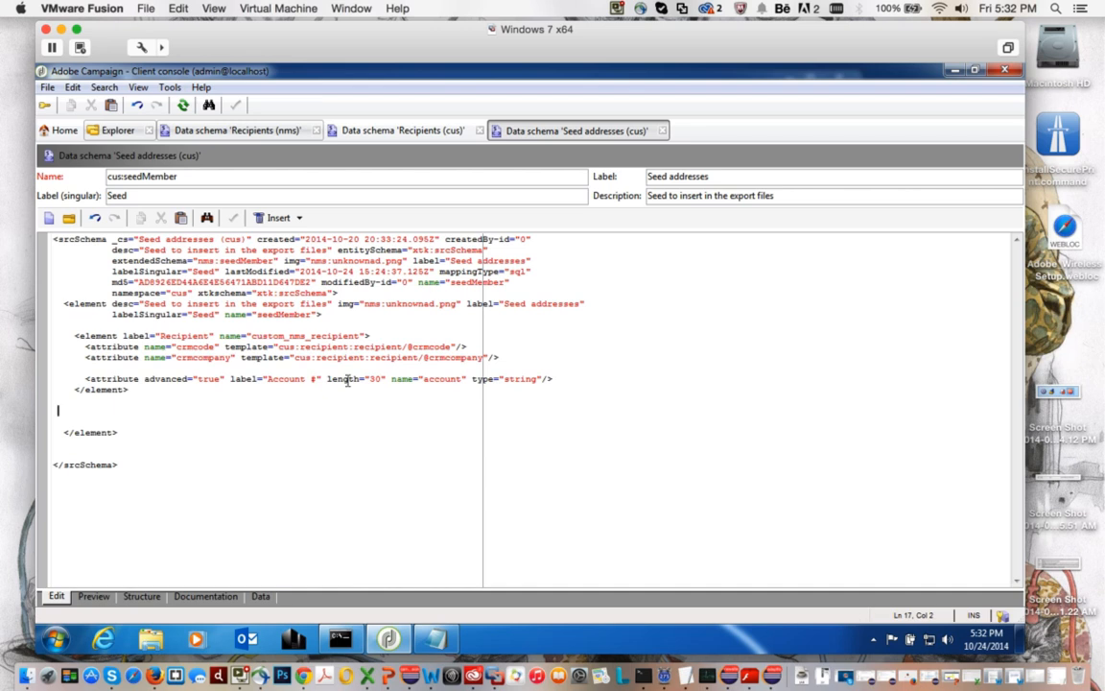
# Close the Seed addresses (cus), Recipients (cus) and Recipients (nms) schemas to return to the data schema list
pyautogui.click(661, 131)
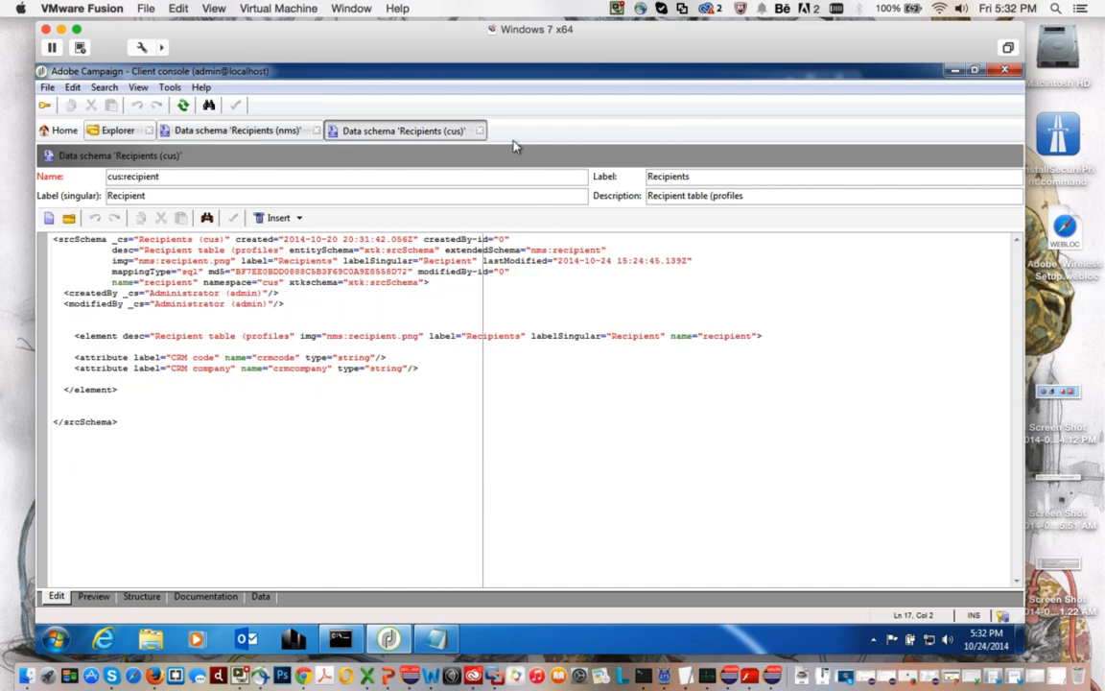
pyautogui.click(482, 131)
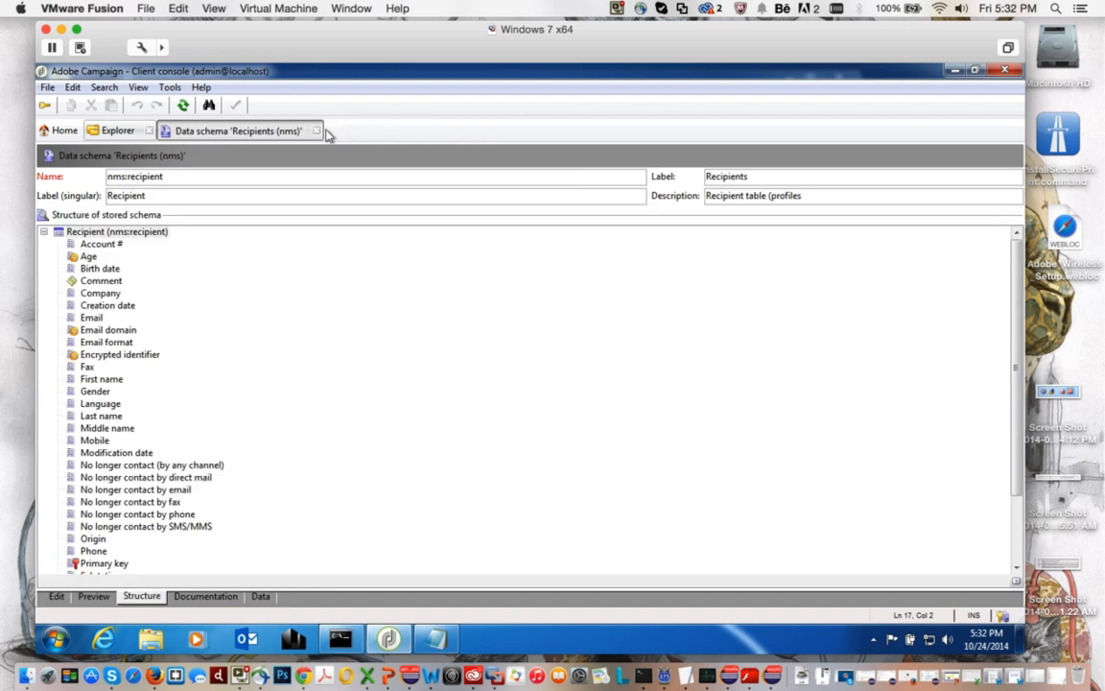
pyautogui.click(316, 131)
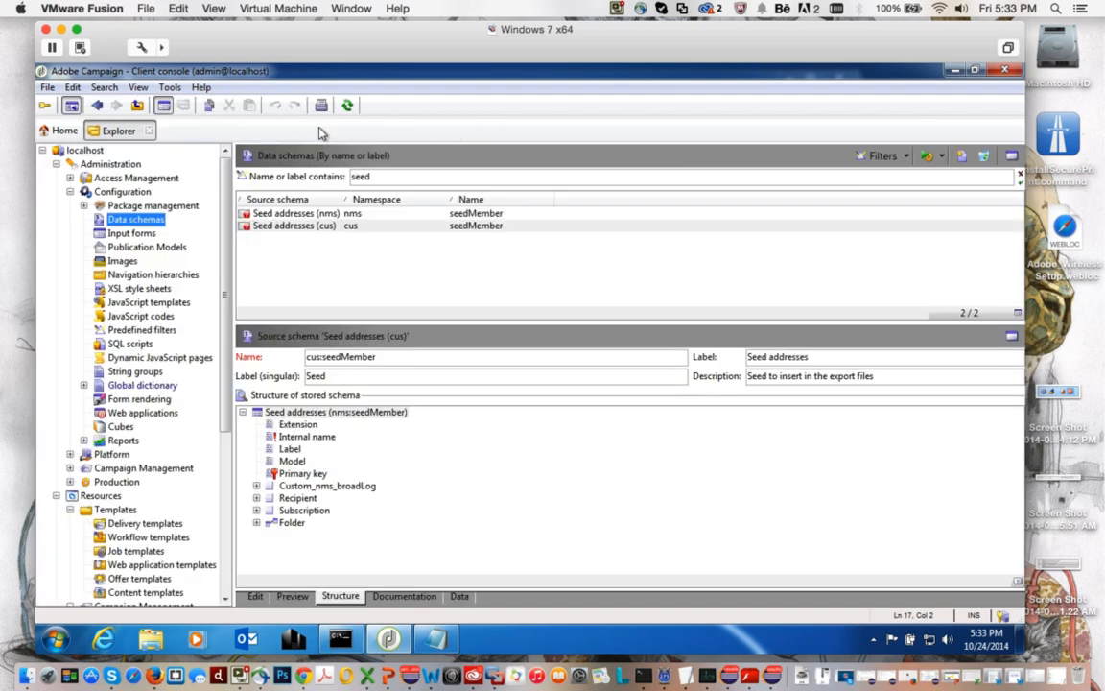
# Switch to the AEM newsletter in Chrome, discard the open text component edit and reload the campaign-demo page
pyautogui.press('super+Tab')
pyautogui.press('super+Tab')
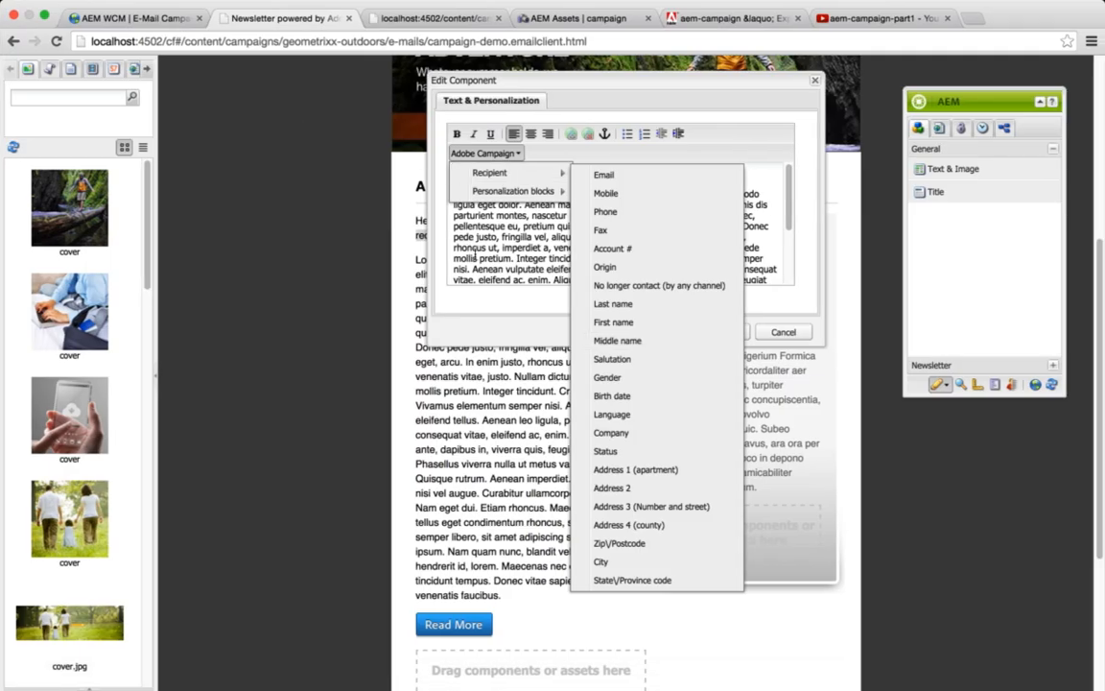
pyautogui.click(475, 256)
pyautogui.click(778, 331)
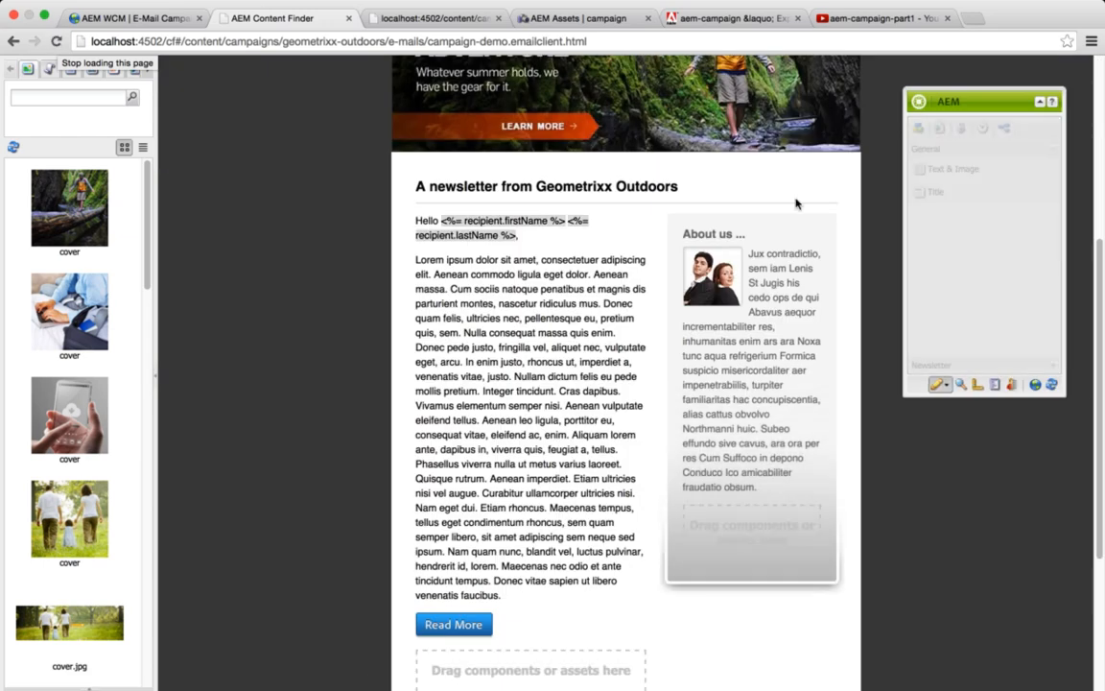
# Open the newsletter's main text component for editing and display the Adobe Campaign recipient fields available for personalization
pyautogui.doubleClick(511, 296)
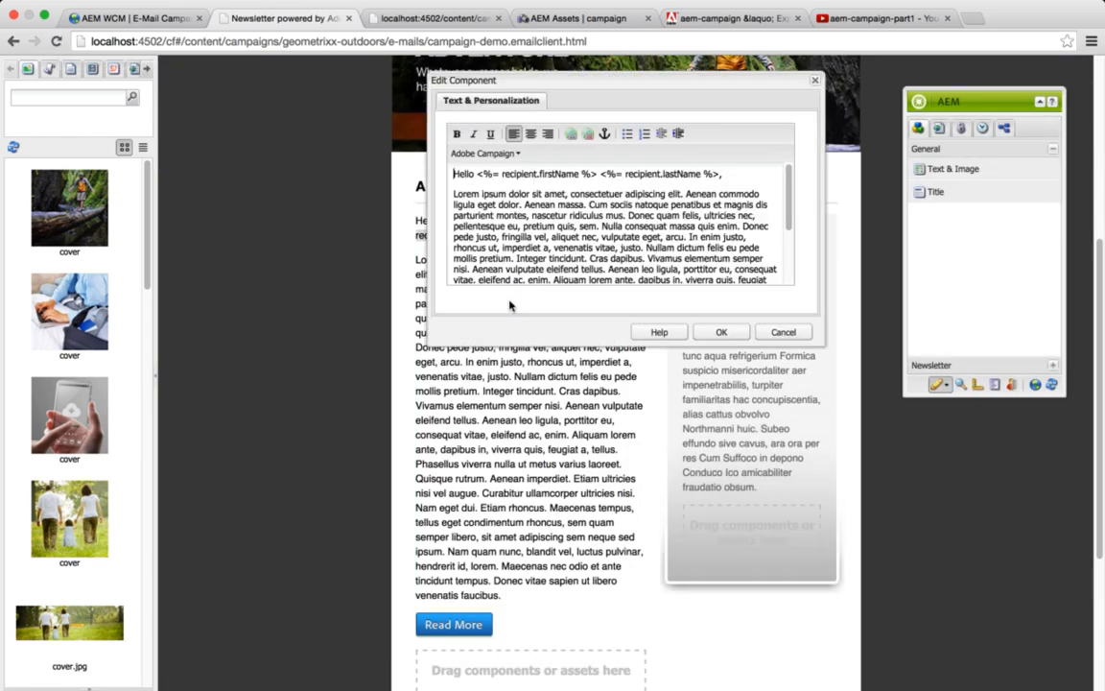
pyautogui.click(485, 153)
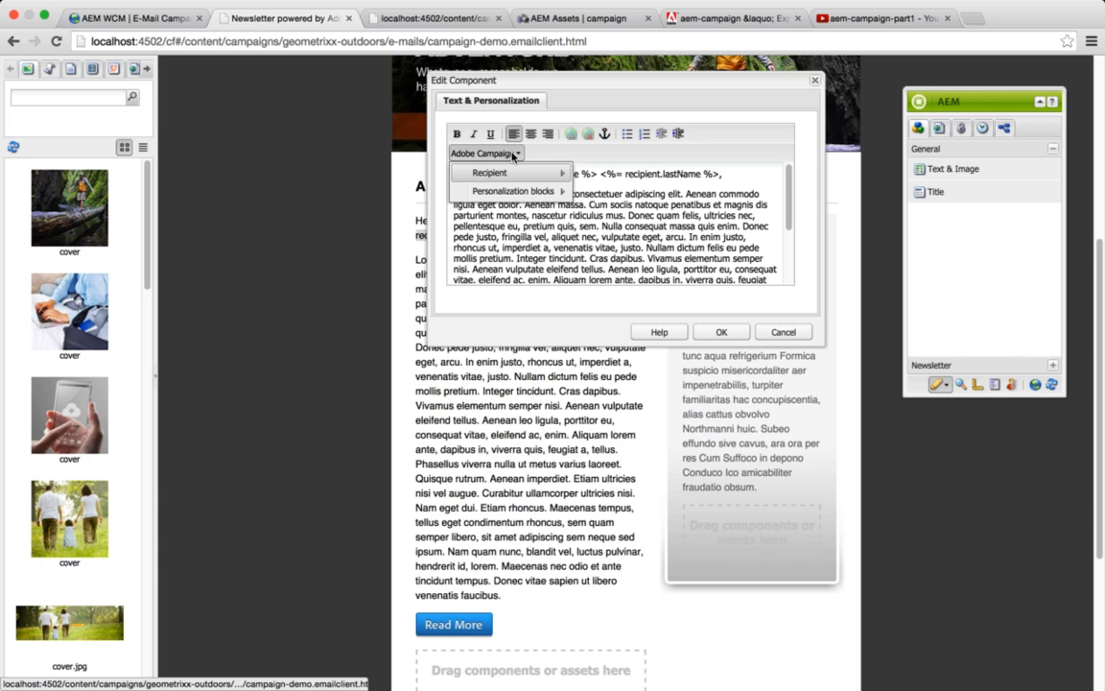
pyautogui.moveTo(540, 169)
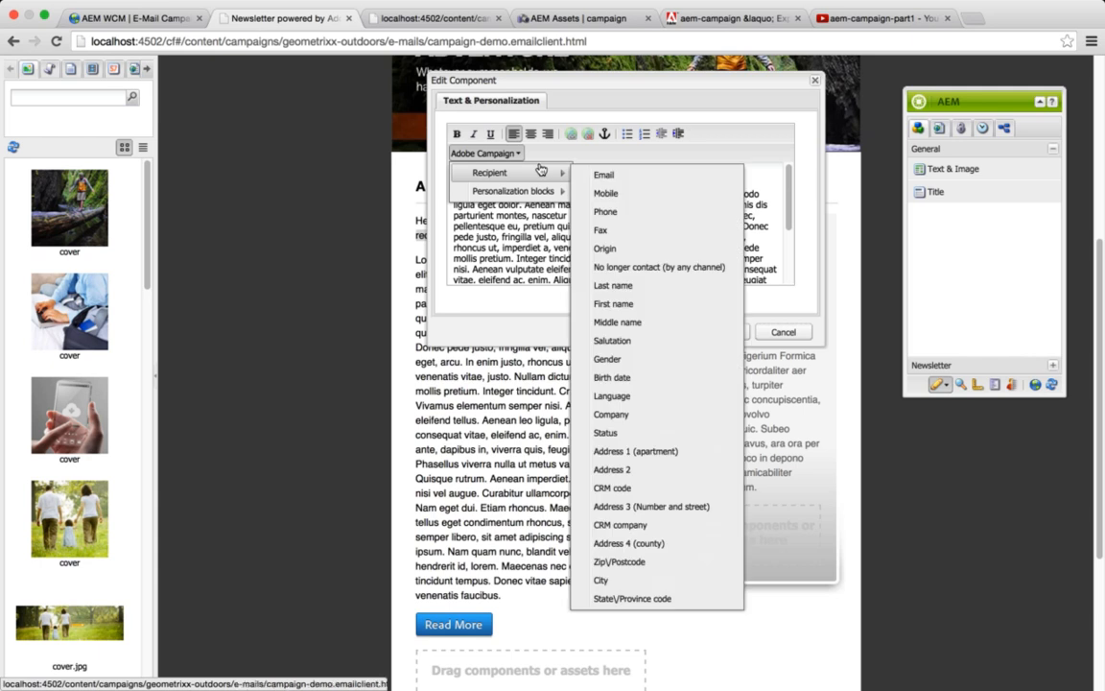